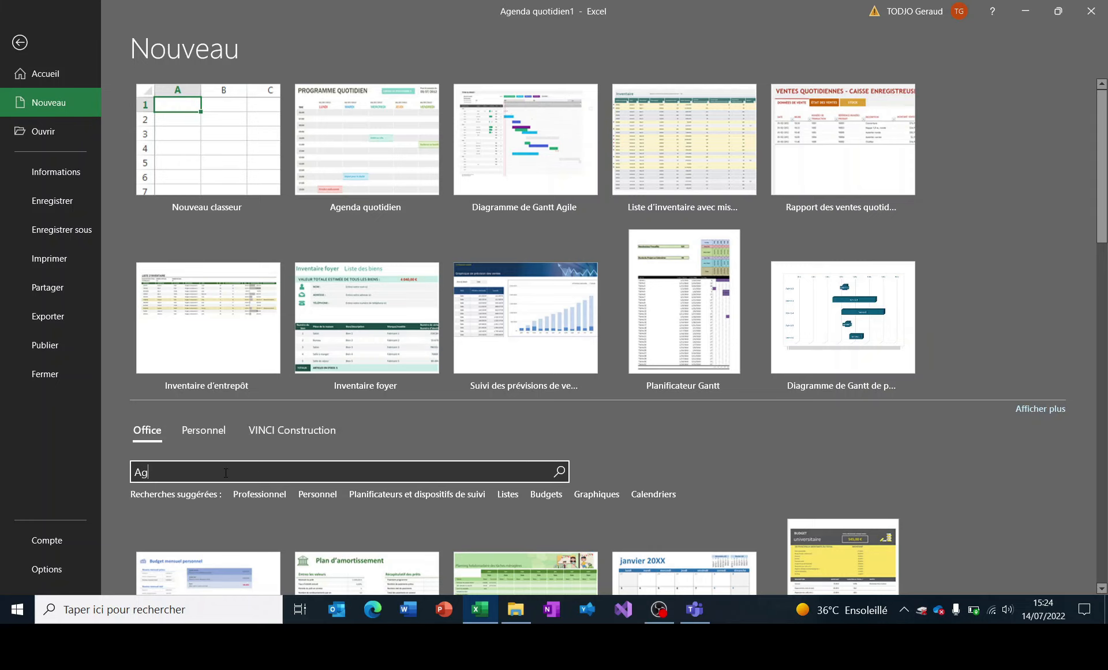
Step: Search the templates for "Agenda" and create a workbook from the Agenda quotidien template
{"action": "type", "text": "da"}
{"action": "key", "text": "Return"}
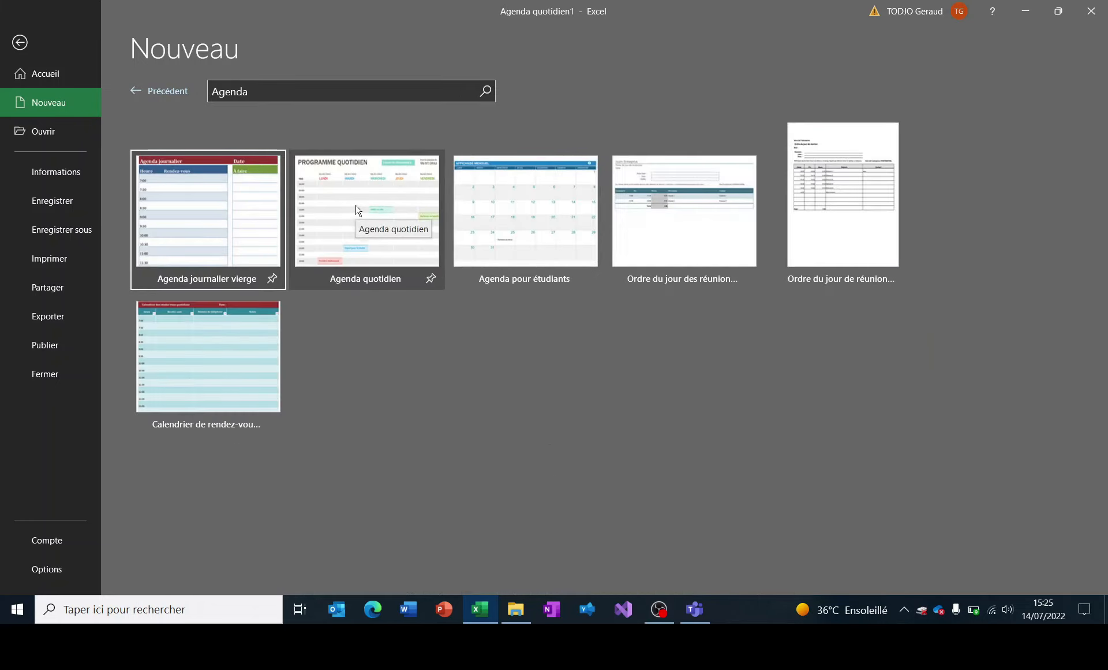
{"action": "left_click", "coordinate": [358, 209]}
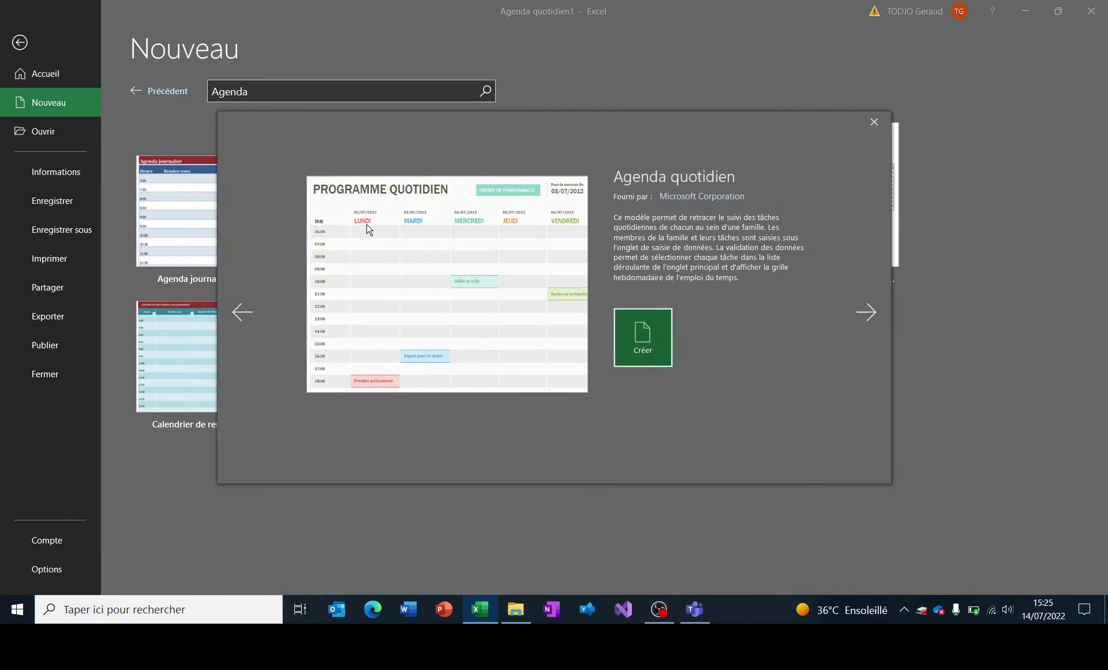
{"action": "left_click", "coordinate": [659, 340]}
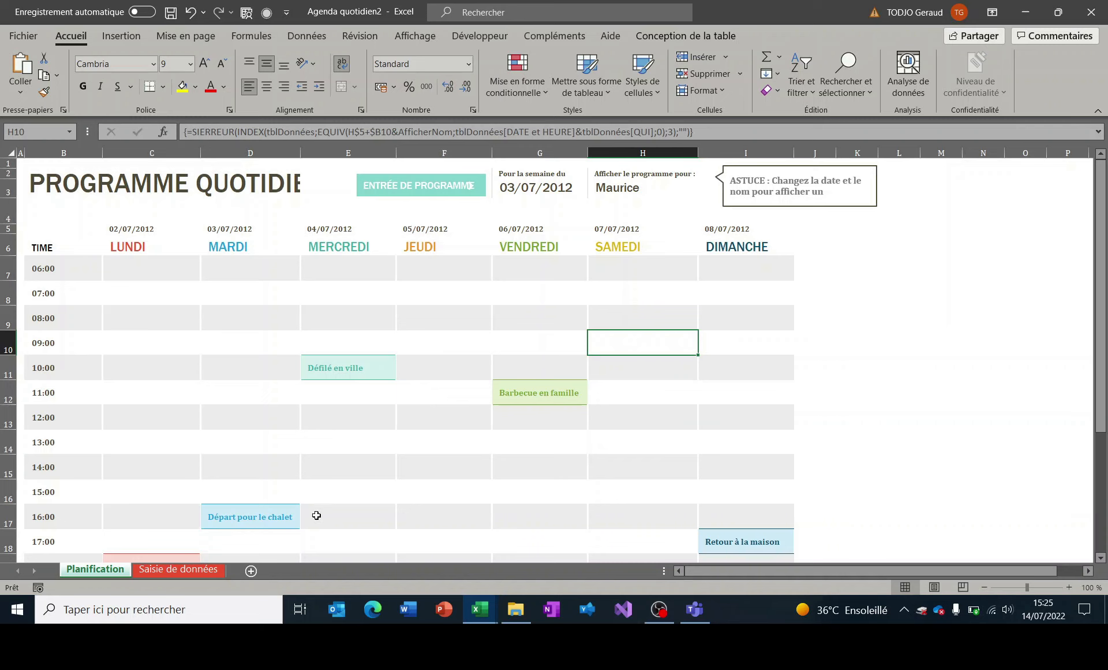
Step: Enter the date and time 14/07/2022 14/00 in the first empty row of the Saisie de données table
{"action": "left_click", "coordinate": [172, 569]}
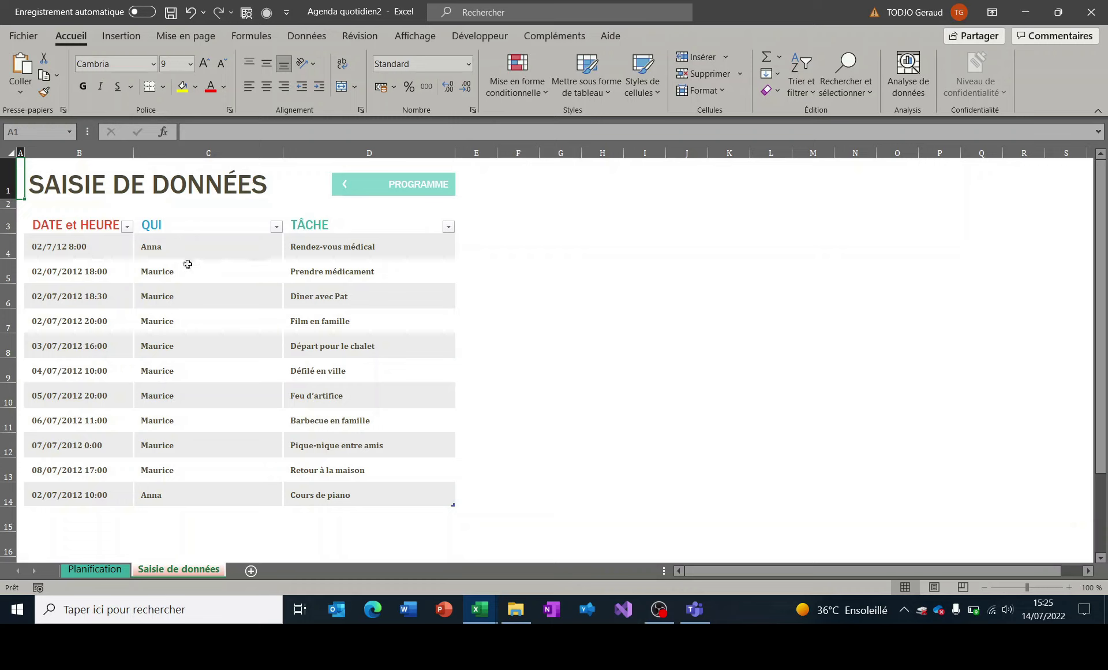
{"action": "left_click", "coordinate": [160, 246]}
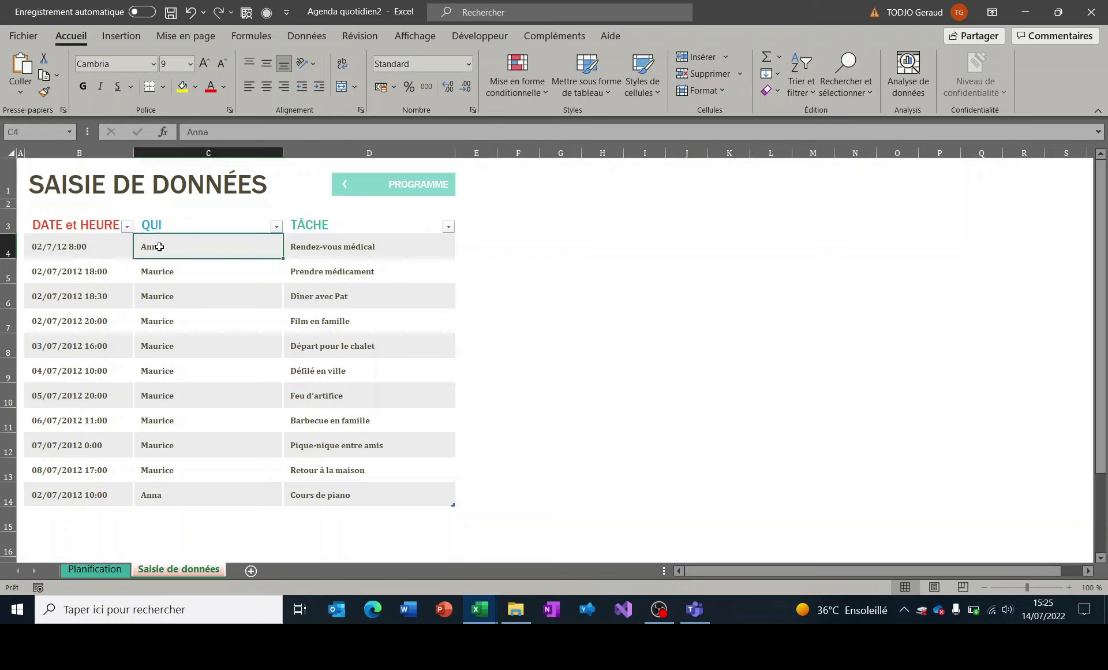
{"action": "left_click", "coordinate": [89, 248]}
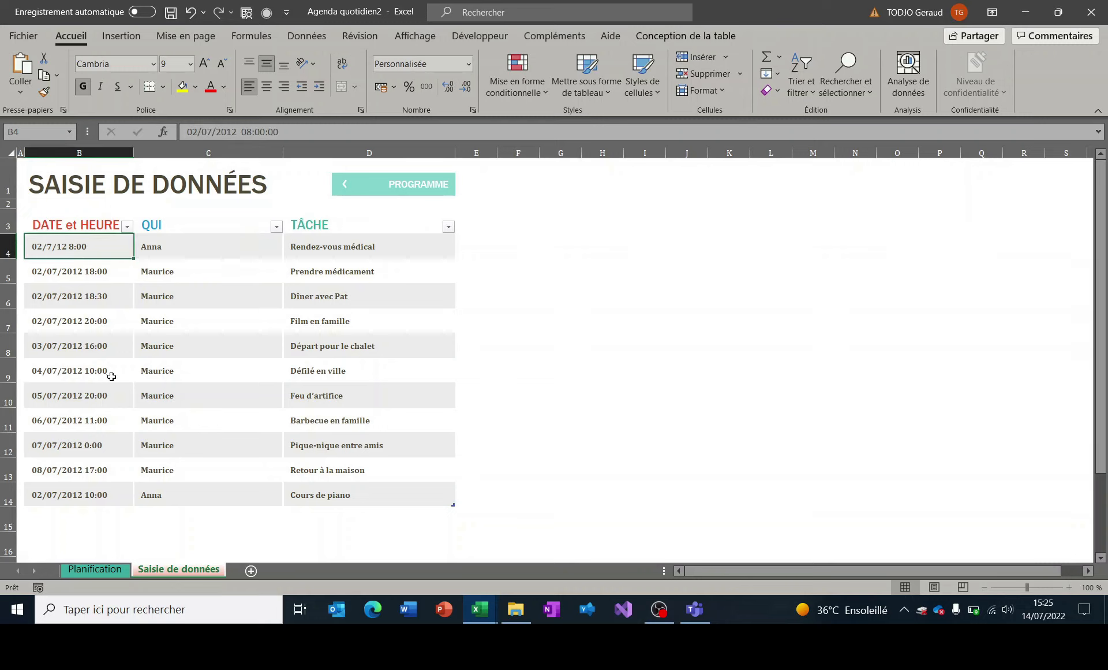
{"action": "left_click", "coordinate": [96, 512]}
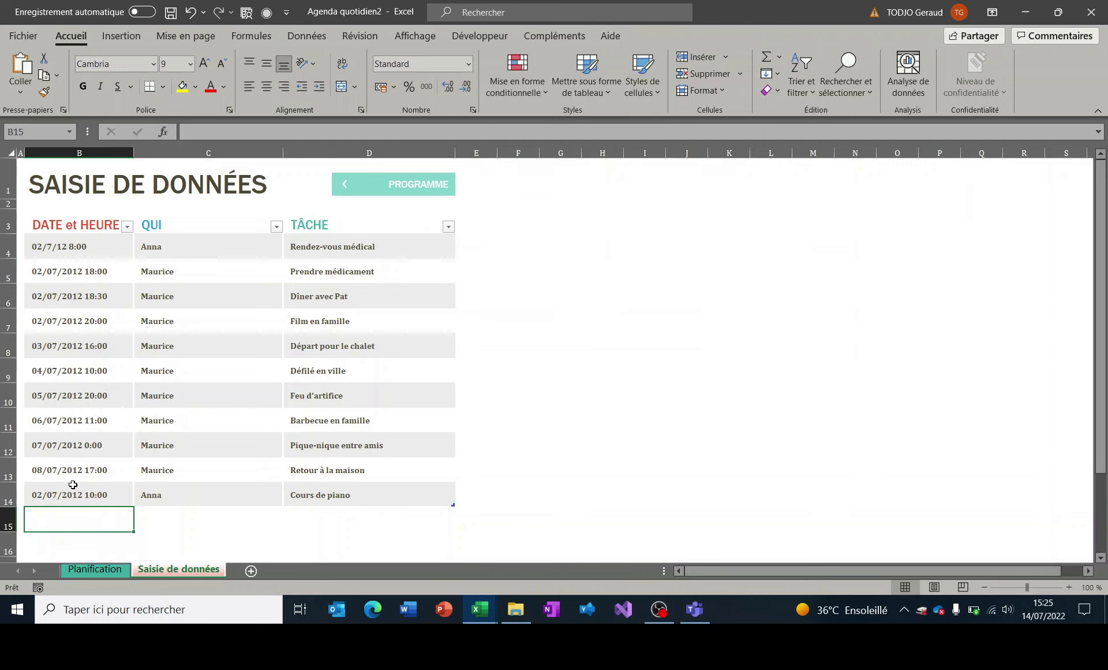
{"action": "type", "text": "14/07/2022 14/00"}
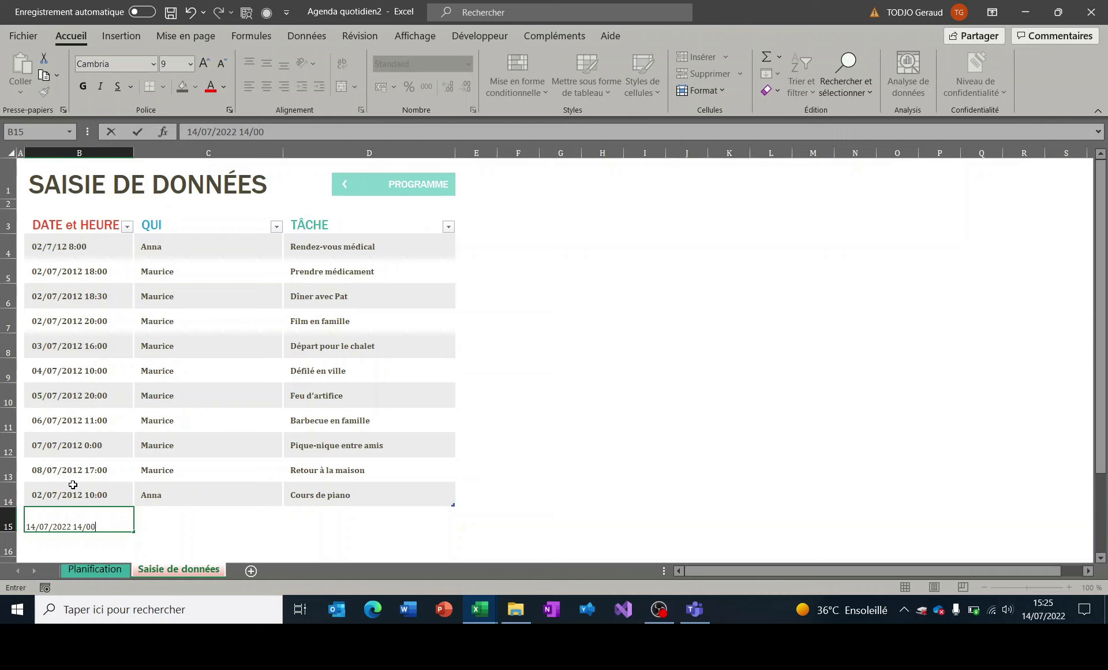
{"action": "key", "text": "Tab"}
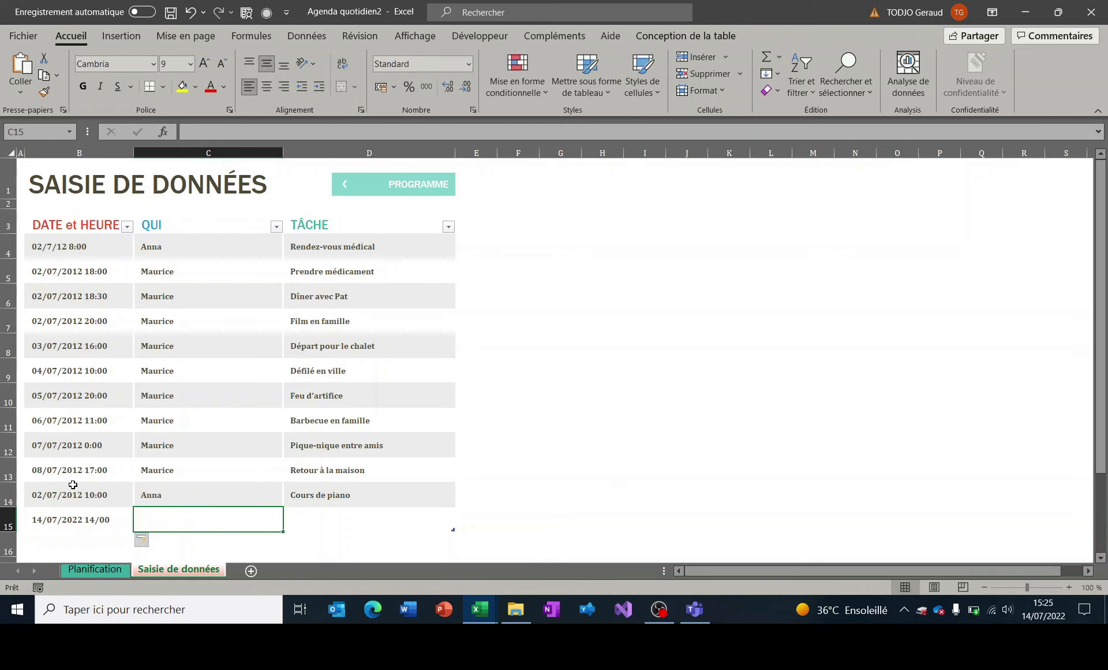
Step: Complete the new row with the person's name under QUI and the task Voyage under TÂCHE
{"action": "type", "text": "Ashi"}
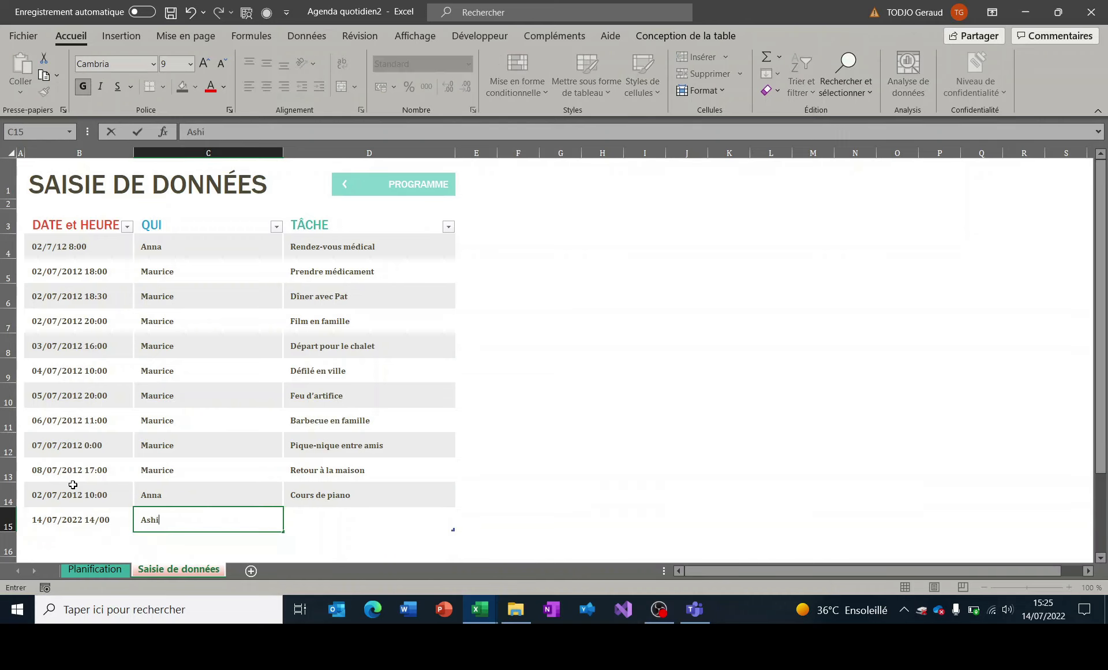
{"action": "type", "text": "l"}
{"action": "key", "text": "Tab"}
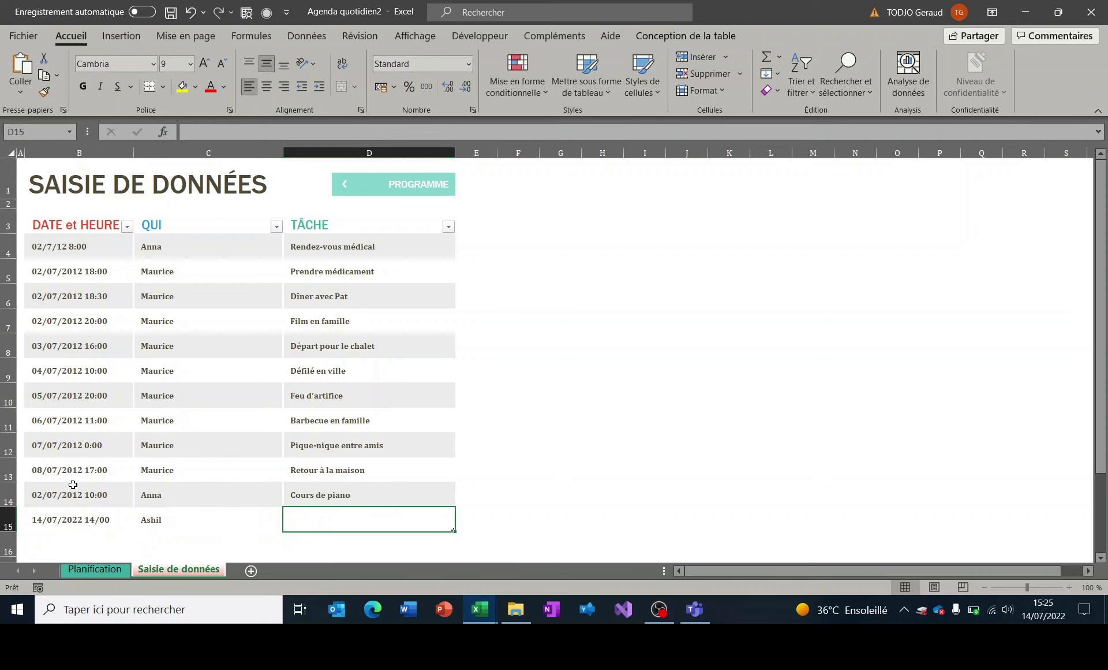
{"action": "type", "text": "Voyage"}
{"action": "key", "text": "Return"}
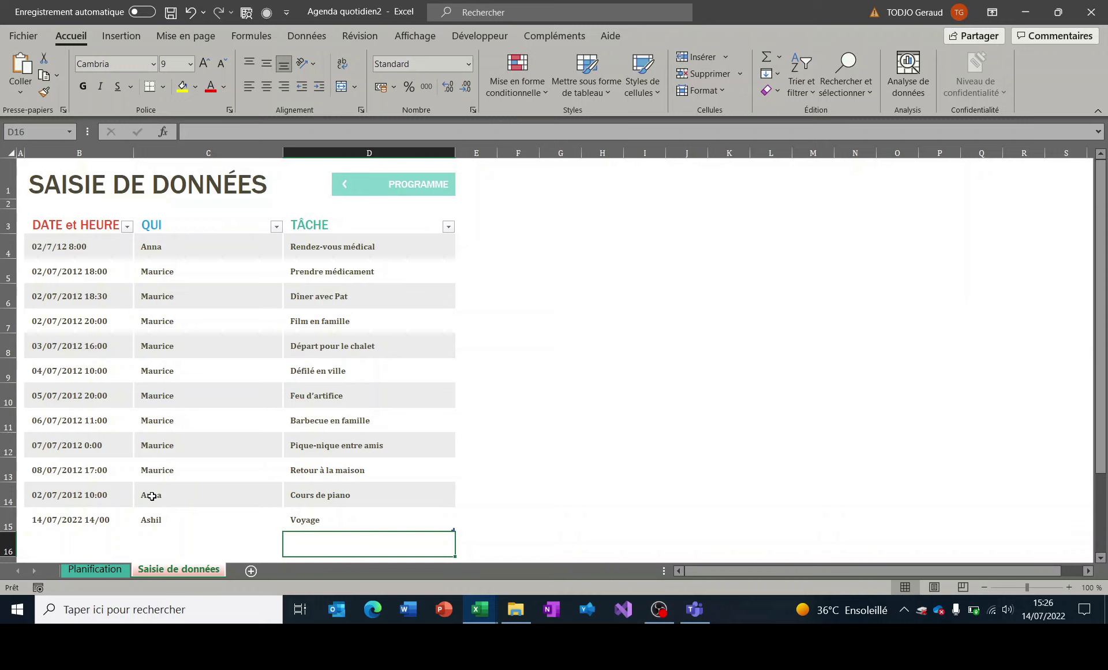
{"action": "left_click", "coordinate": [599, 485]}
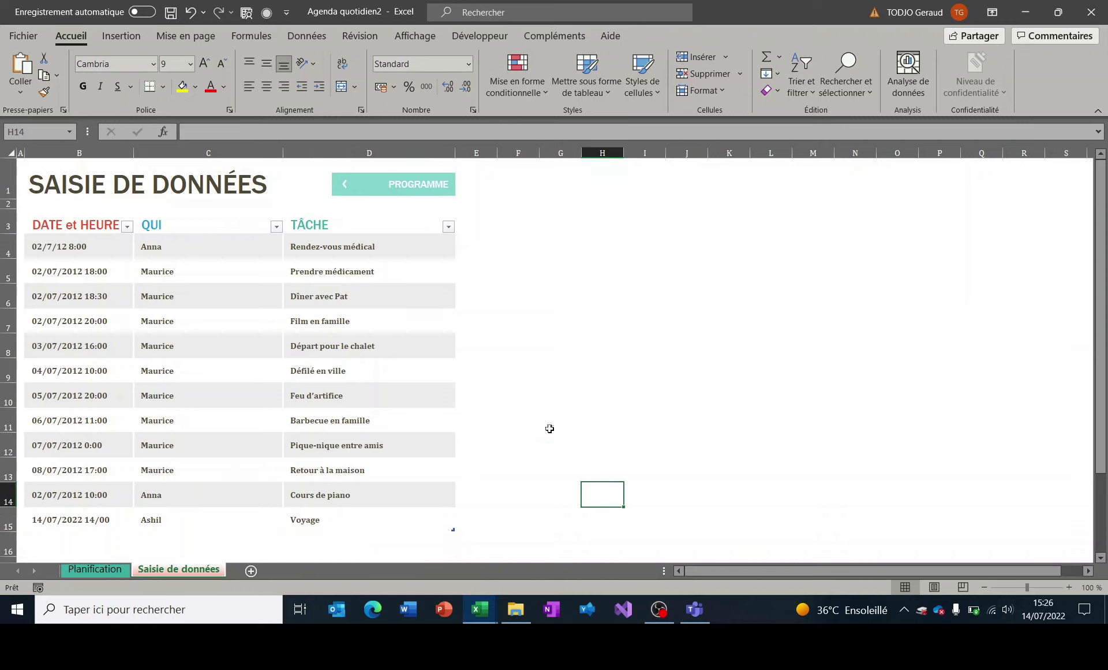
Step: Redirect the PROGRAMME shape's hyperlink to cell A1 of the Planification sheet and follow it
{"action": "left_click", "coordinate": [391, 191]}
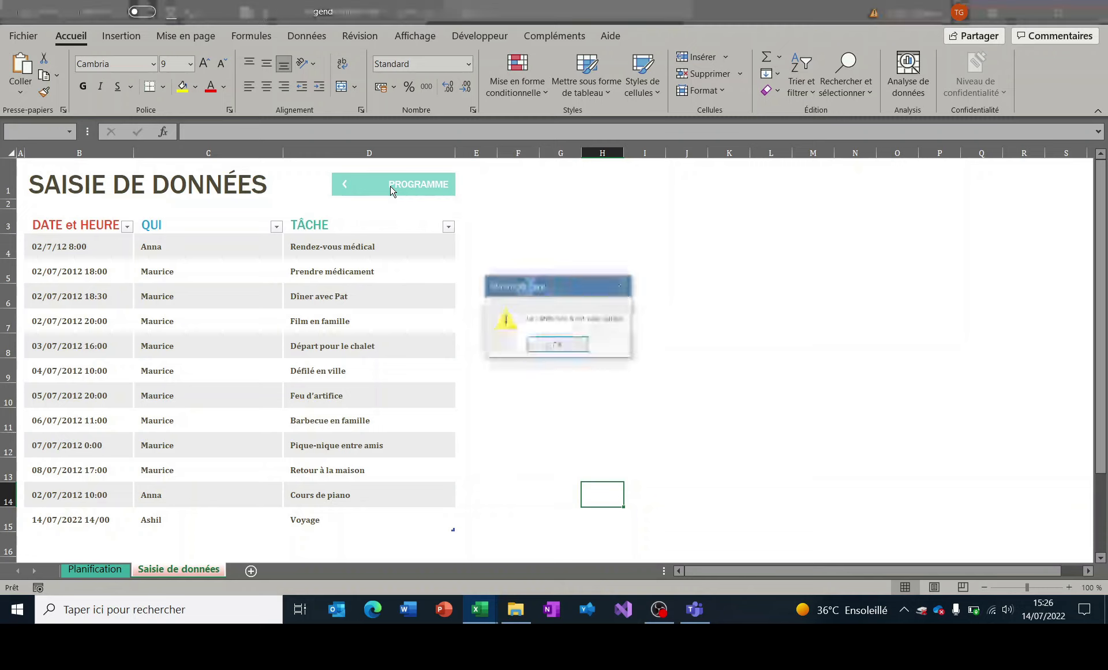
{"action": "left_click", "coordinate": [557, 344]}
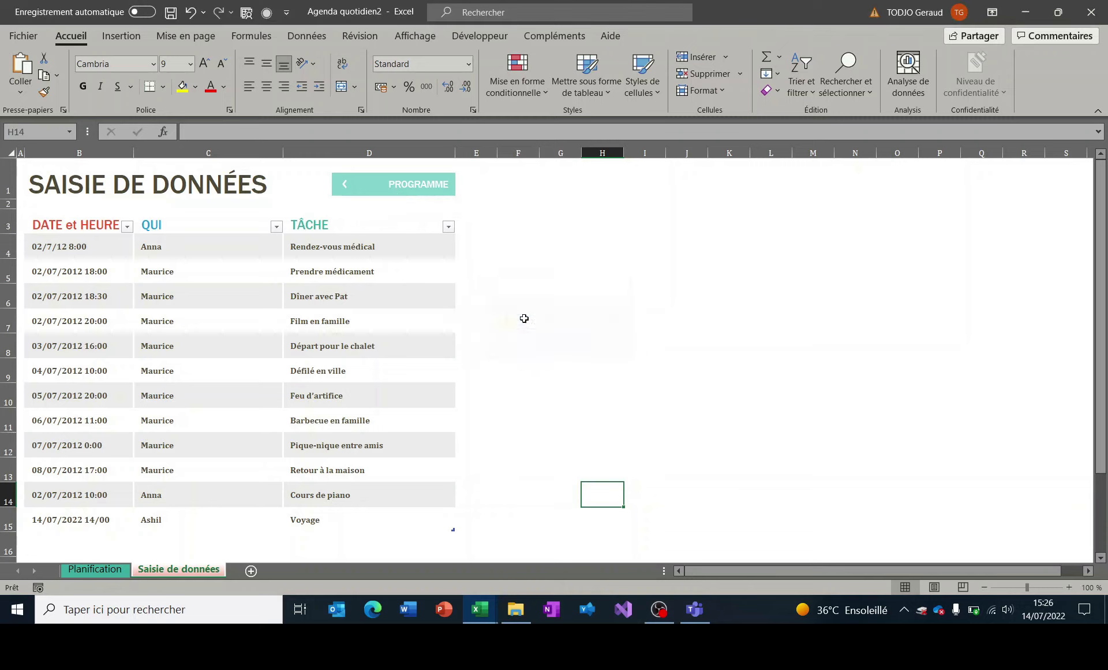
{"action": "right_click", "coordinate": [413, 192]}
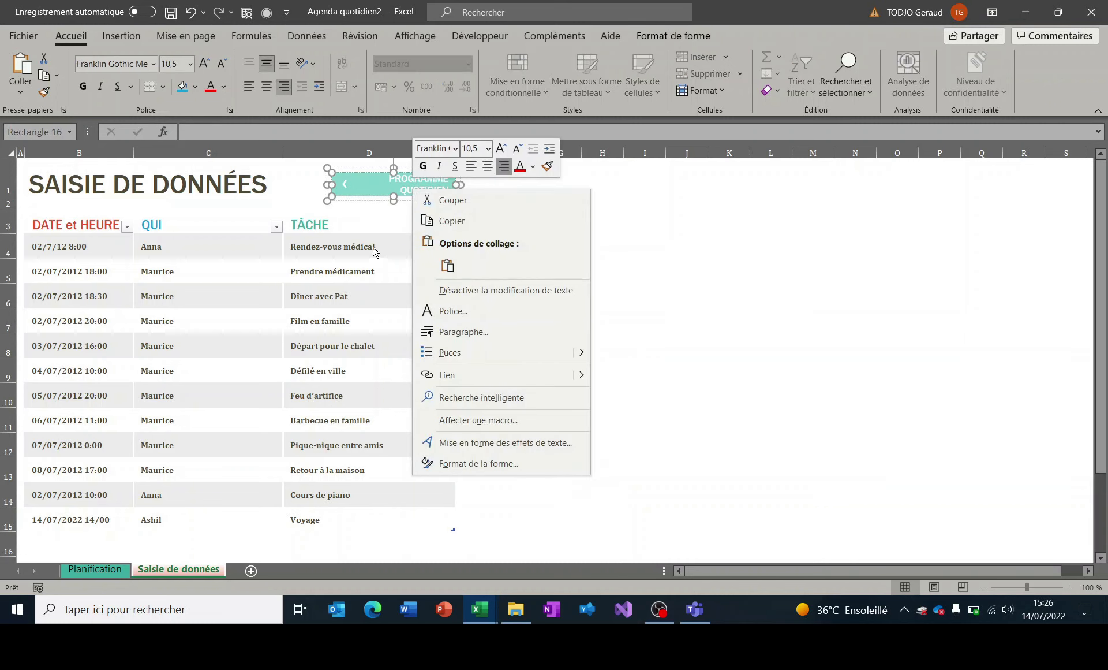
{"action": "left_click", "coordinate": [353, 195]}
{"action": "left_click", "coordinate": [278, 165]}
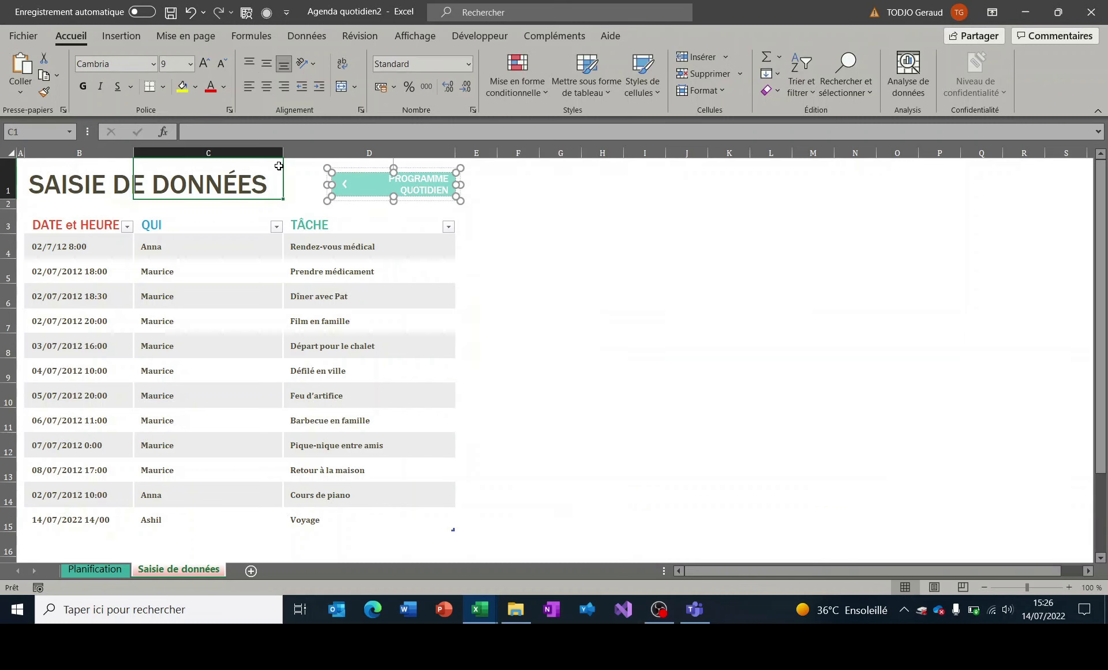
{"action": "right_click", "coordinate": [374, 191]}
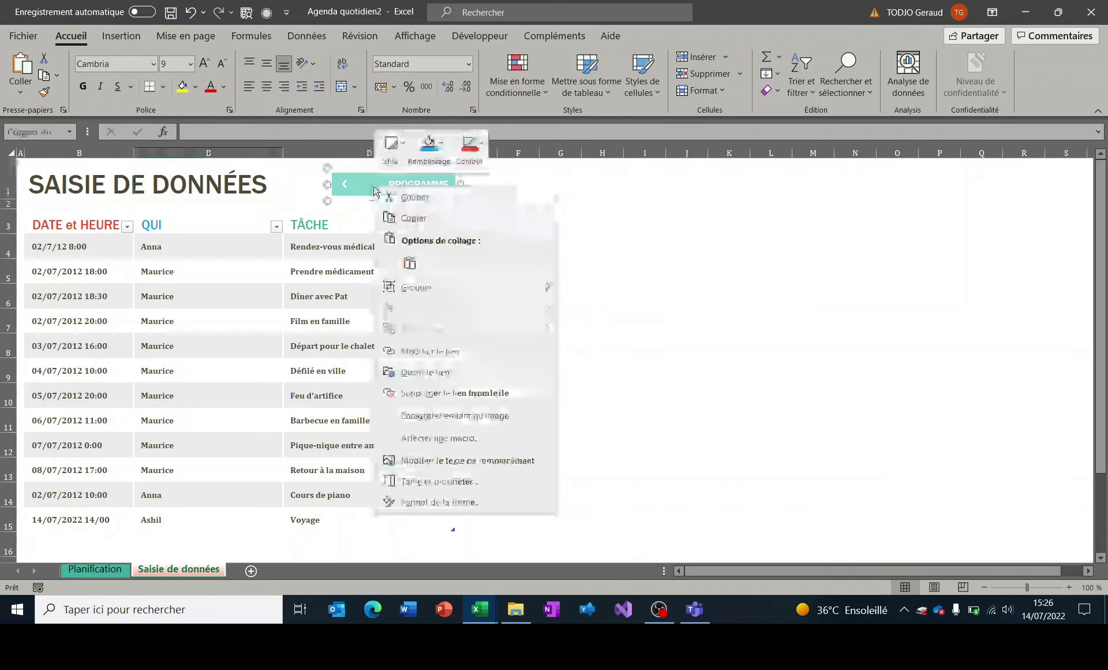
{"action": "left_click", "coordinate": [455, 361]}
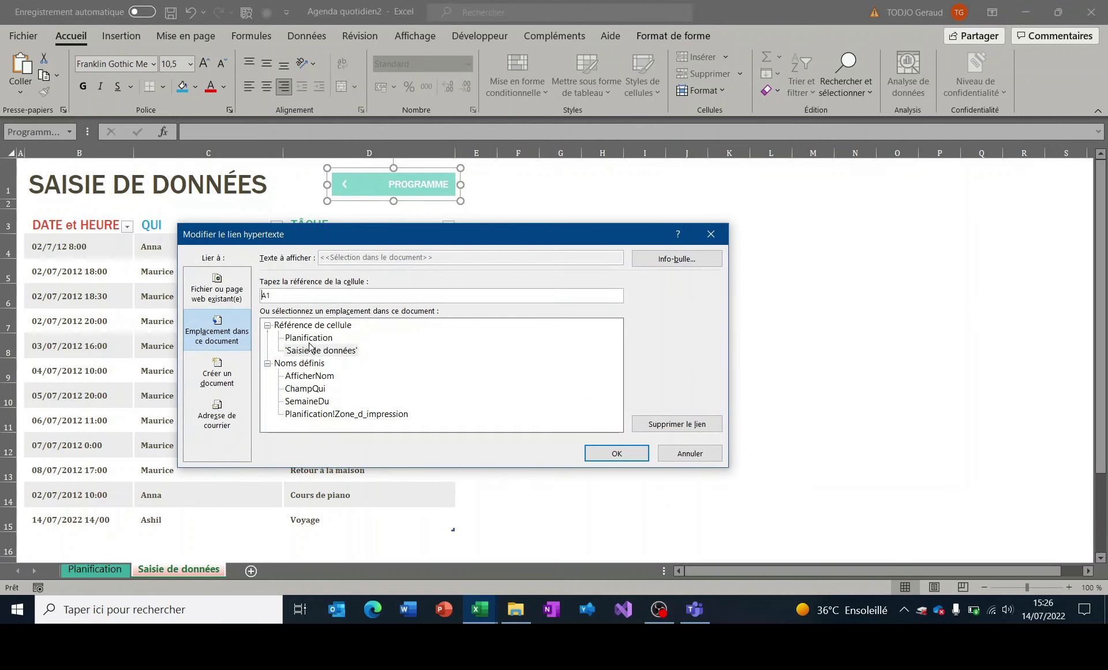
{"action": "left_click", "coordinate": [312, 338]}
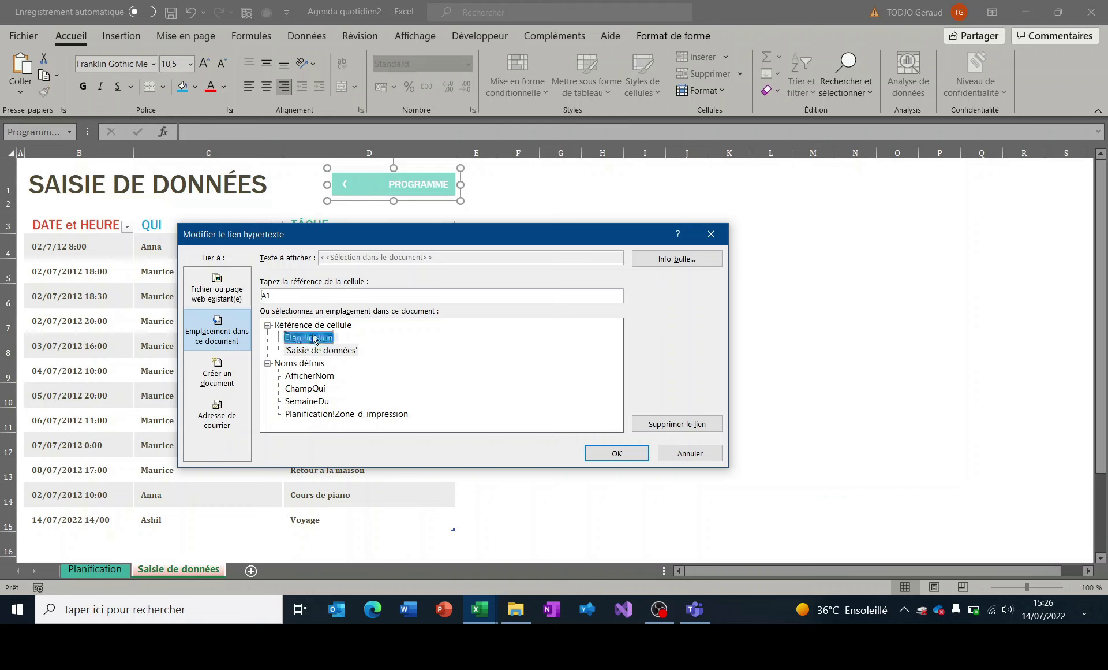
{"action": "left_click", "coordinate": [610, 456]}
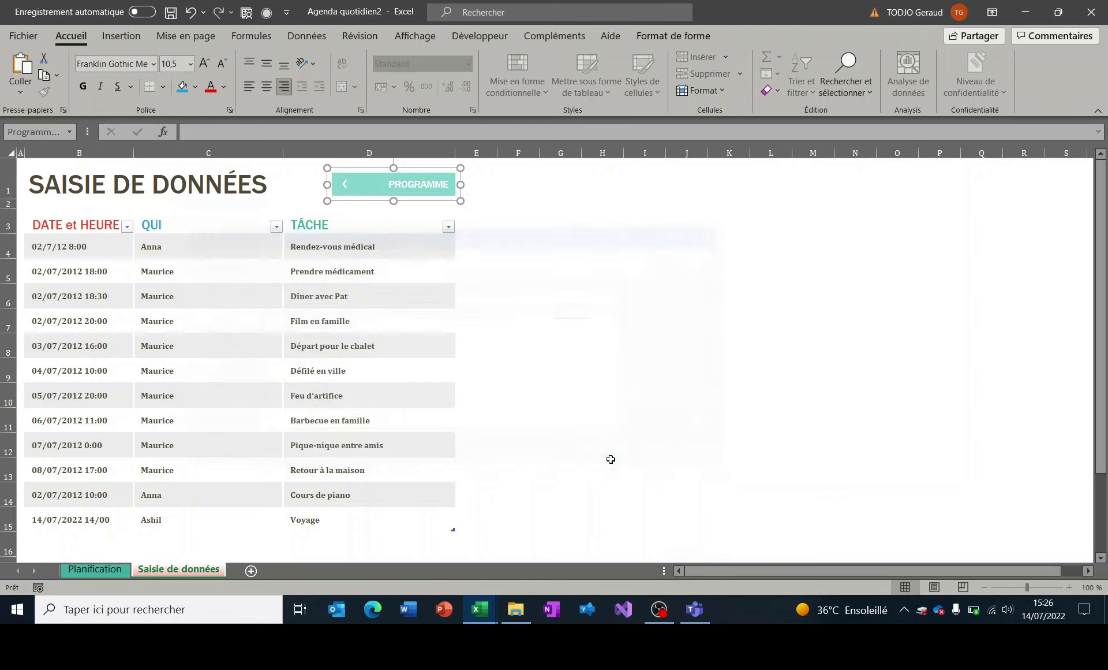
{"action": "left_click", "coordinate": [500, 376]}
{"action": "left_click", "coordinate": [403, 192]}
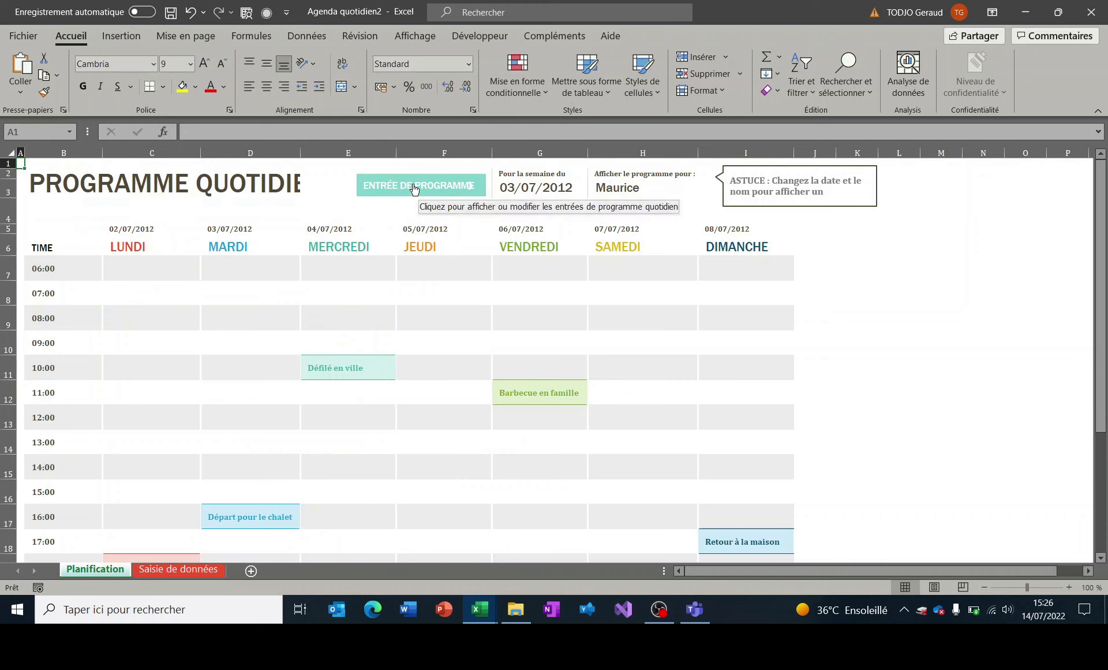
Step: Redirect the ENTRÉE DE PROGRAMME shape's hyperlink to the Saisie de données sheet
{"action": "right_click", "coordinate": [414, 188]}
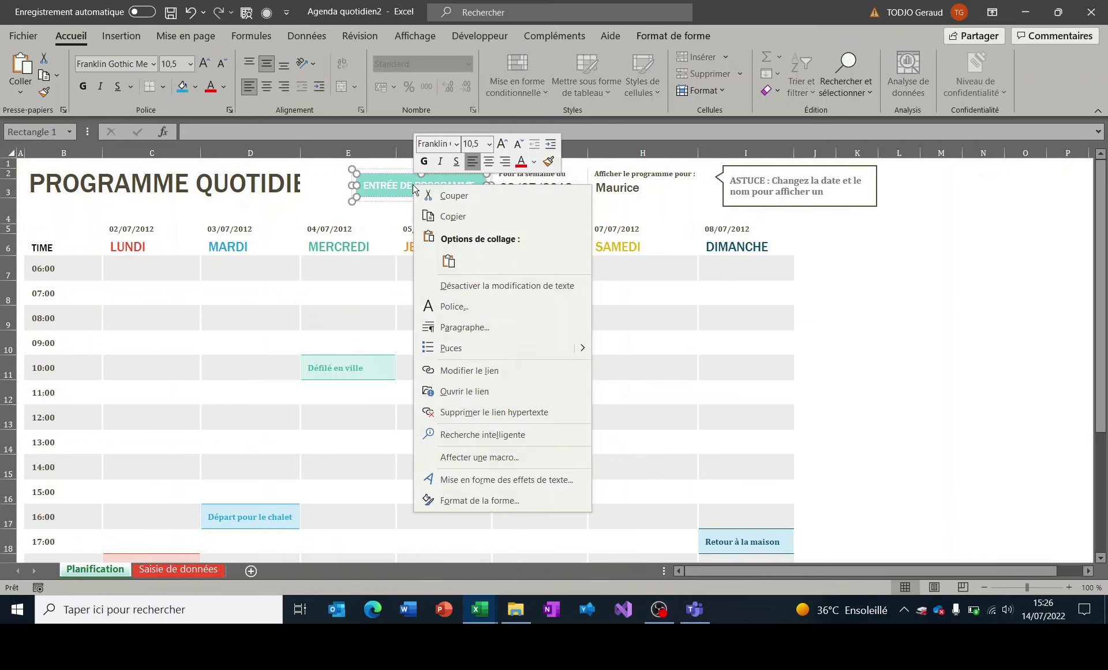
{"action": "left_click", "coordinate": [493, 377]}
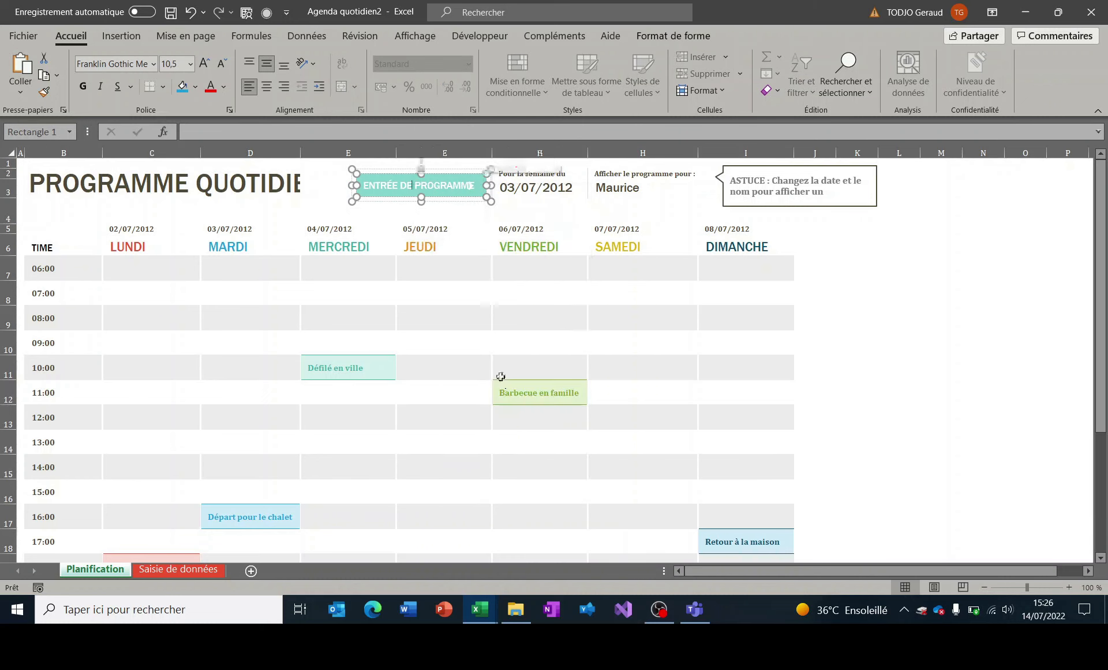
{"action": "left_click", "coordinate": [368, 376]}
{"action": "left_click", "coordinate": [667, 473]}
{"action": "left_click", "coordinate": [889, 428]}
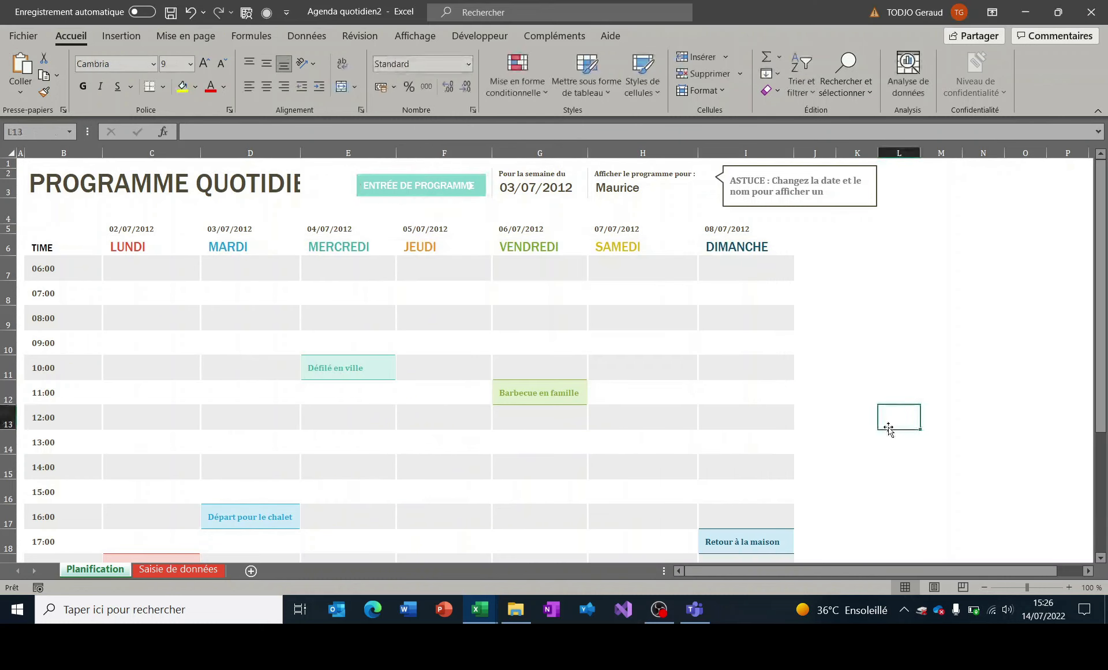
Step: Test the ENTRÉE DE PROGRAMME and PROGRAMME links by switching between the two sheets, ending on Planification
{"action": "left_click", "coordinate": [399, 191]}
{"action": "left_click", "coordinate": [402, 193]}
{"action": "left_click", "coordinate": [402, 193]}
{"action": "left_click", "coordinate": [399, 190]}
{"action": "left_click", "coordinate": [396, 191]}
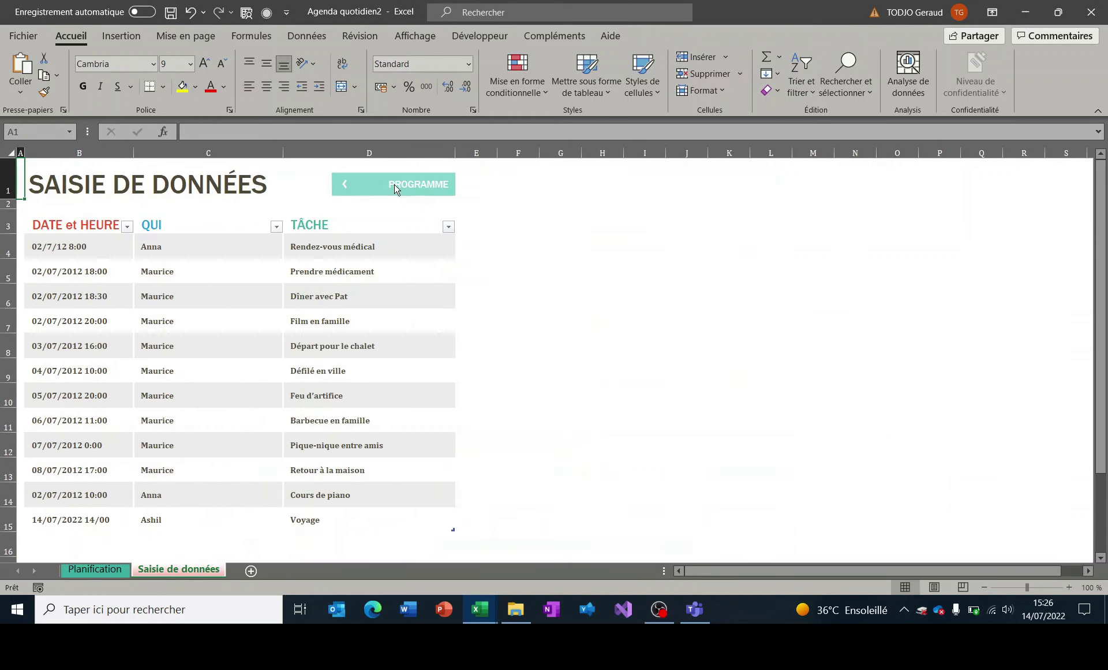
{"action": "left_click", "coordinate": [396, 189]}
{"action": "left_click", "coordinate": [891, 294]}
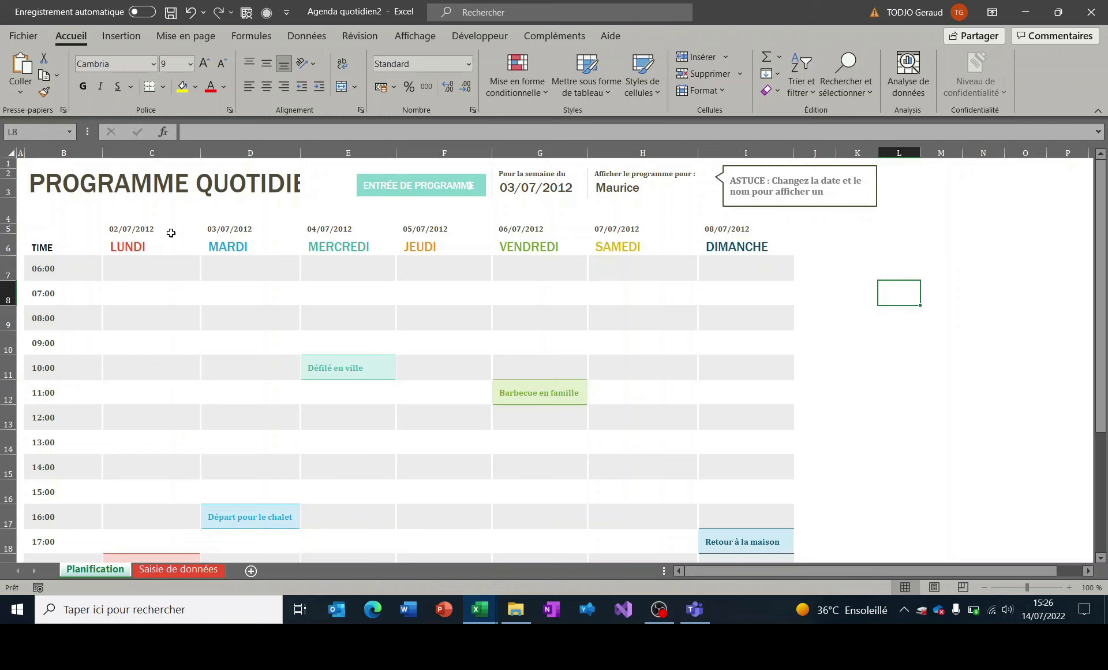
Step: Set the week shown in the schedule to 14/07/2022
{"action": "left_click", "coordinate": [536, 193]}
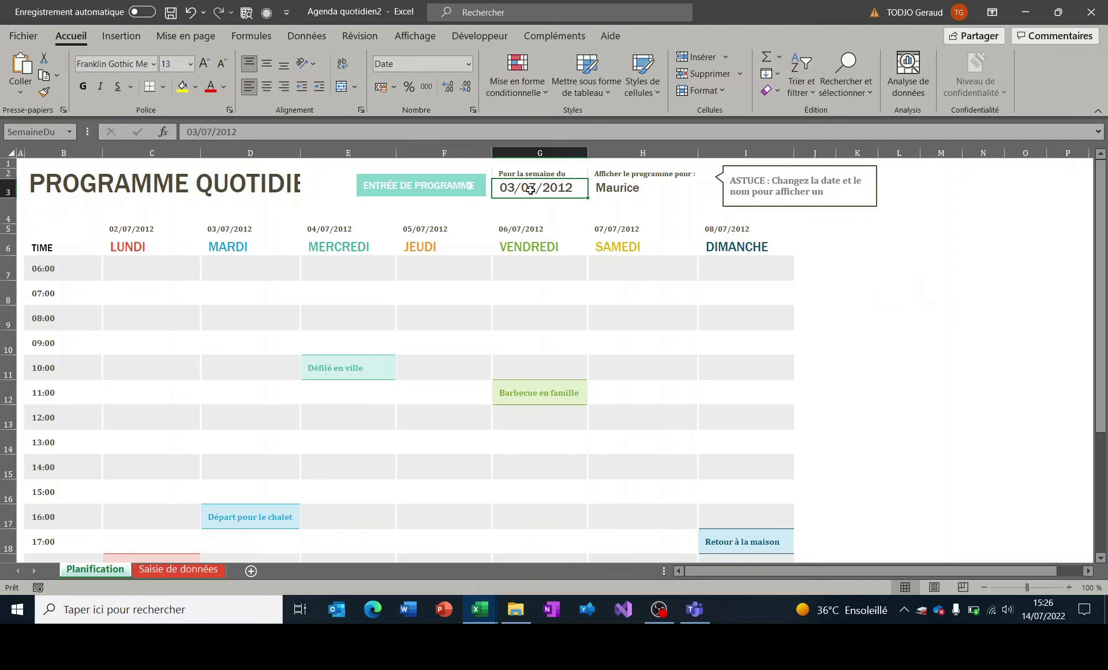
{"action": "type", "text": "14"}
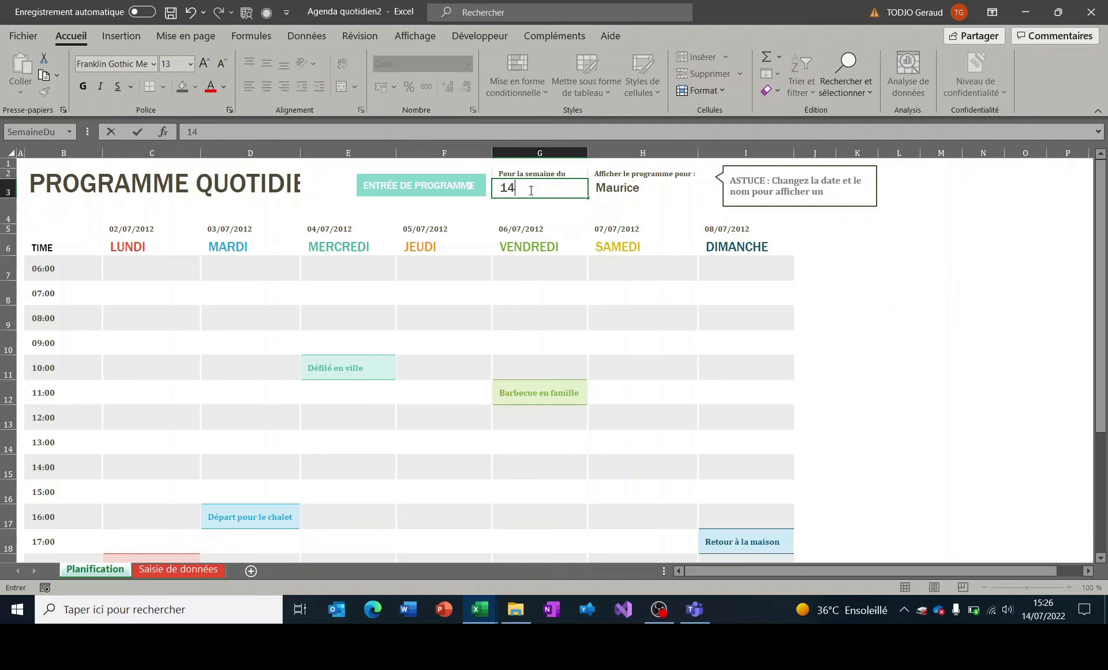
{"action": "type", "text": "/07/2022"}
{"action": "key", "text": "Return"}
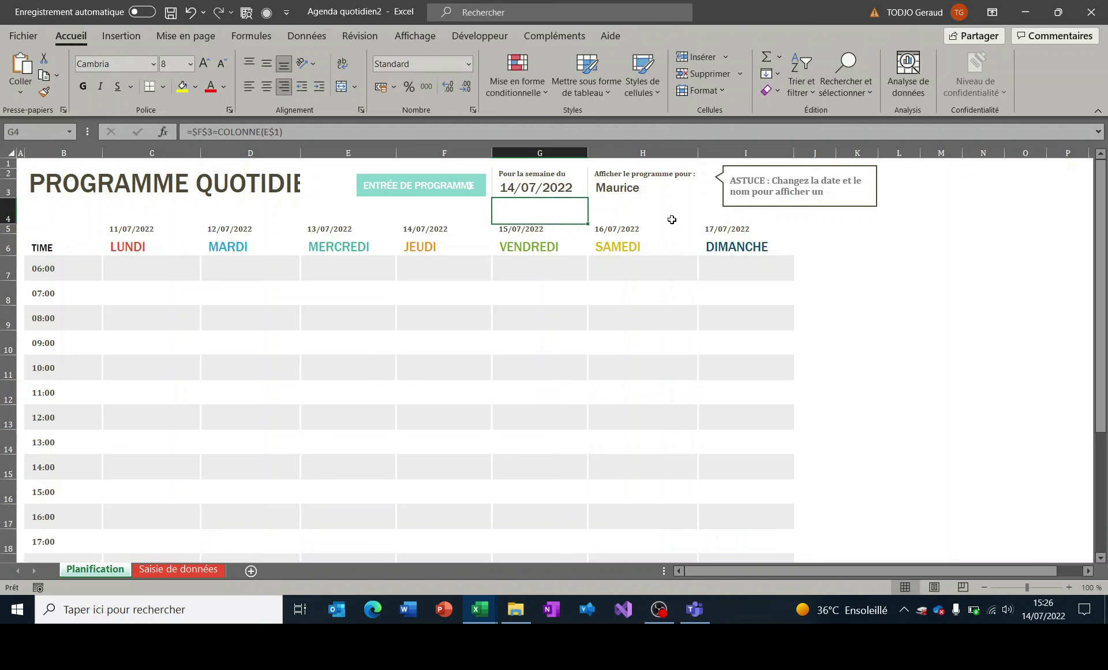
Step: Display the schedule for the person named in the newly added entry
{"action": "left_click", "coordinate": [681, 187]}
{"action": "left_click", "coordinate": [705, 191]}
{"action": "left_click", "coordinate": [632, 226]}
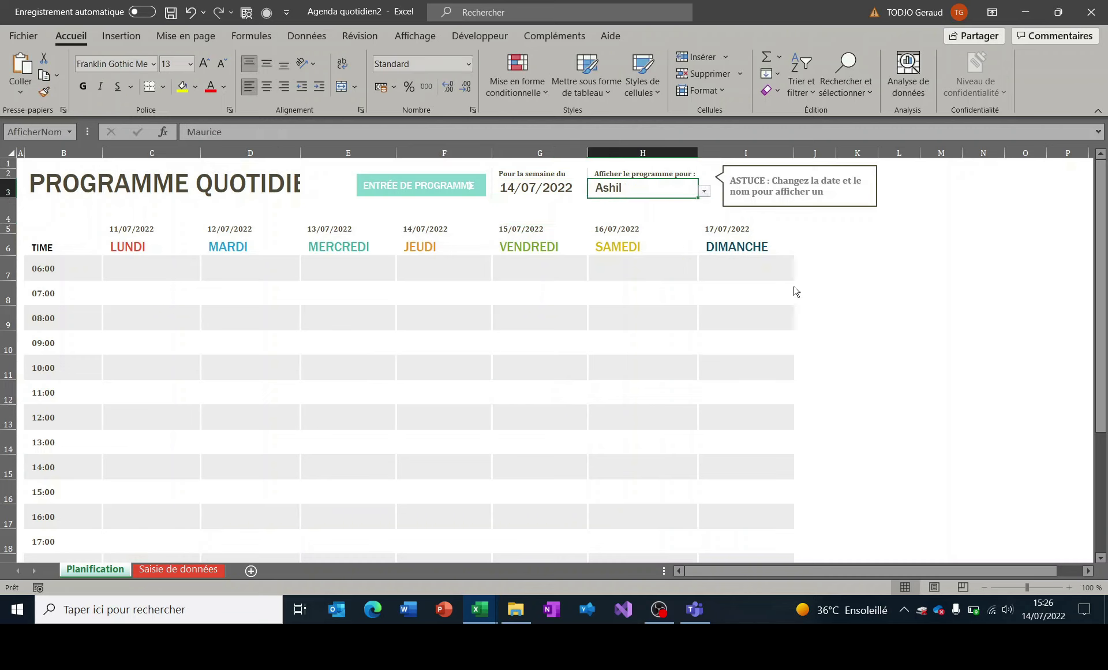
{"action": "left_click", "coordinate": [1033, 317]}
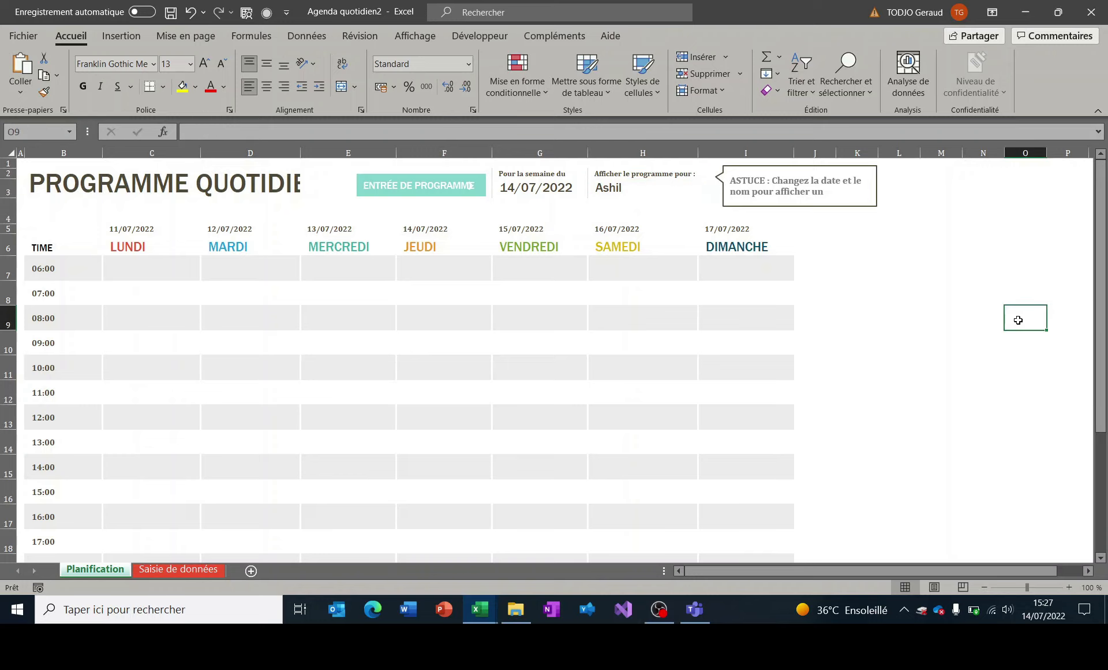
Step: Check the weekly schedule for the new entry, then return to the Saisie de données sheet
{"action": "scroll", "coordinate": [1101, 323], "scroll_direction": "down", "scroll_amount": 3}
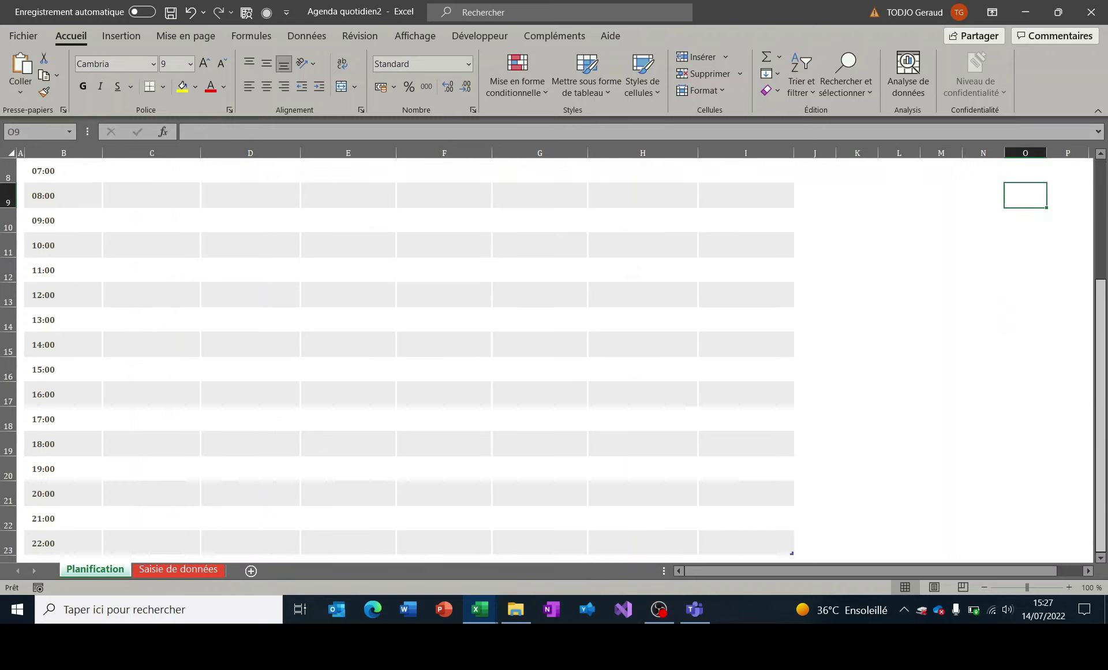
{"action": "scroll", "coordinate": [1091, 411], "scroll_direction": "up", "scroll_amount": 3}
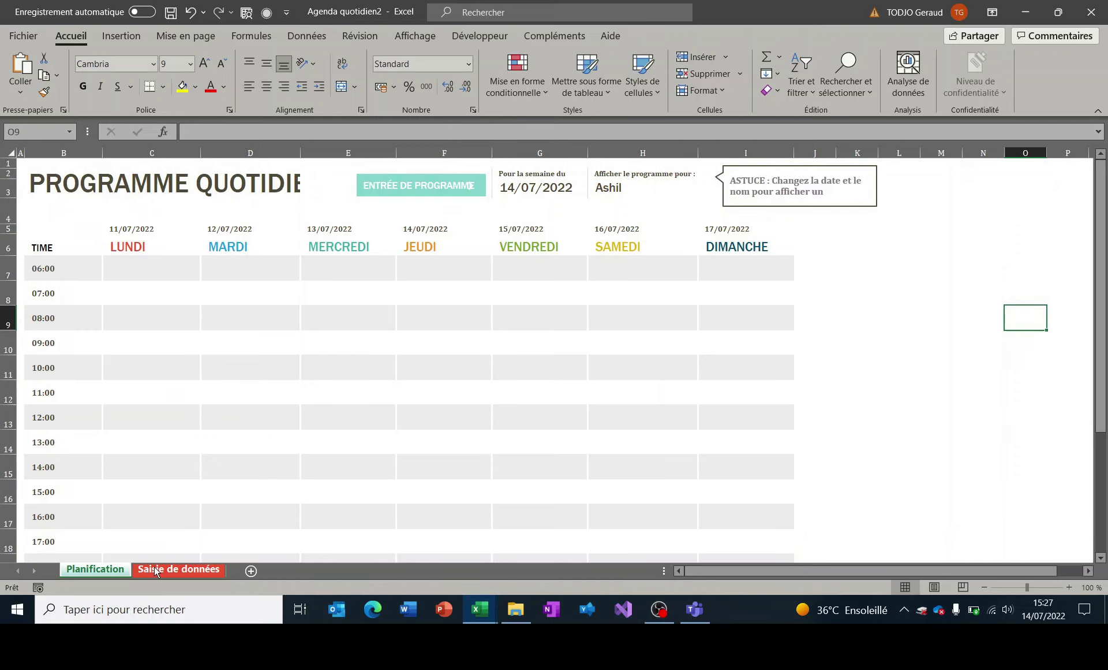
{"action": "left_click", "coordinate": [408, 195]}
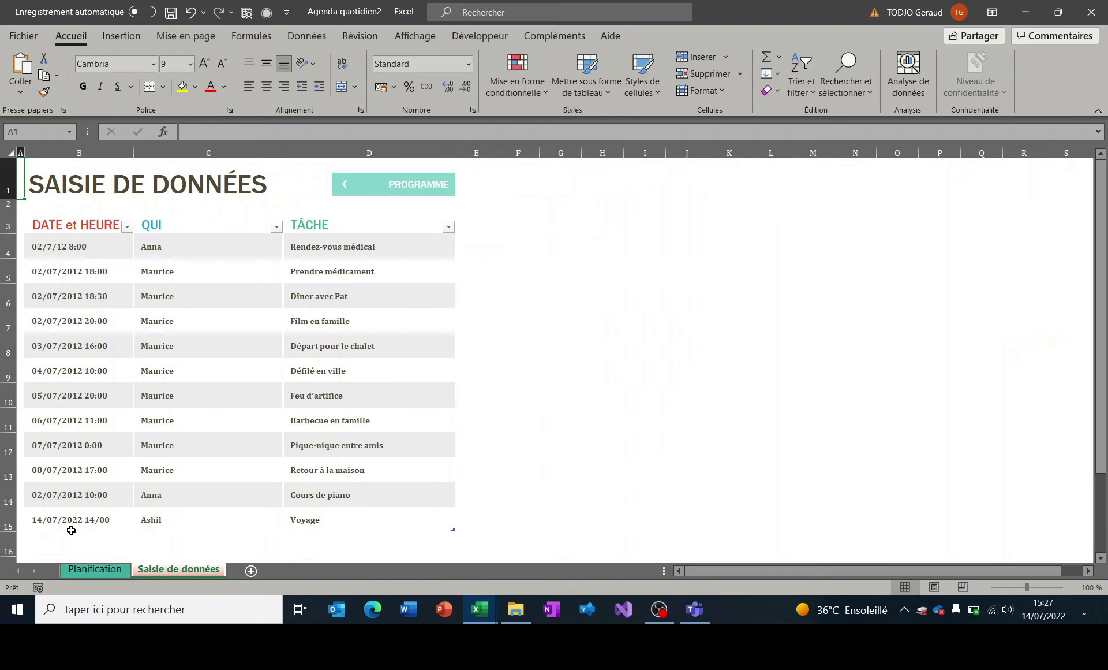
Step: Correct the date and time of the Voyage entry in B15 to 14/07/2022 14:00
{"action": "left_click", "coordinate": [49, 523]}
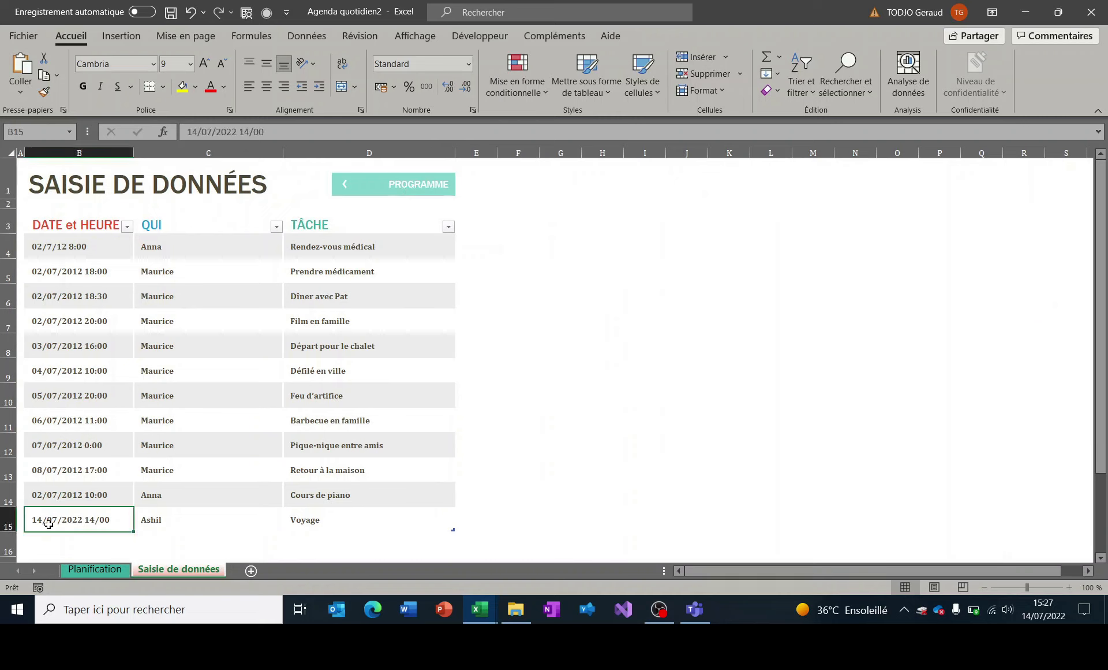
{"action": "double_click", "coordinate": [101, 519]}
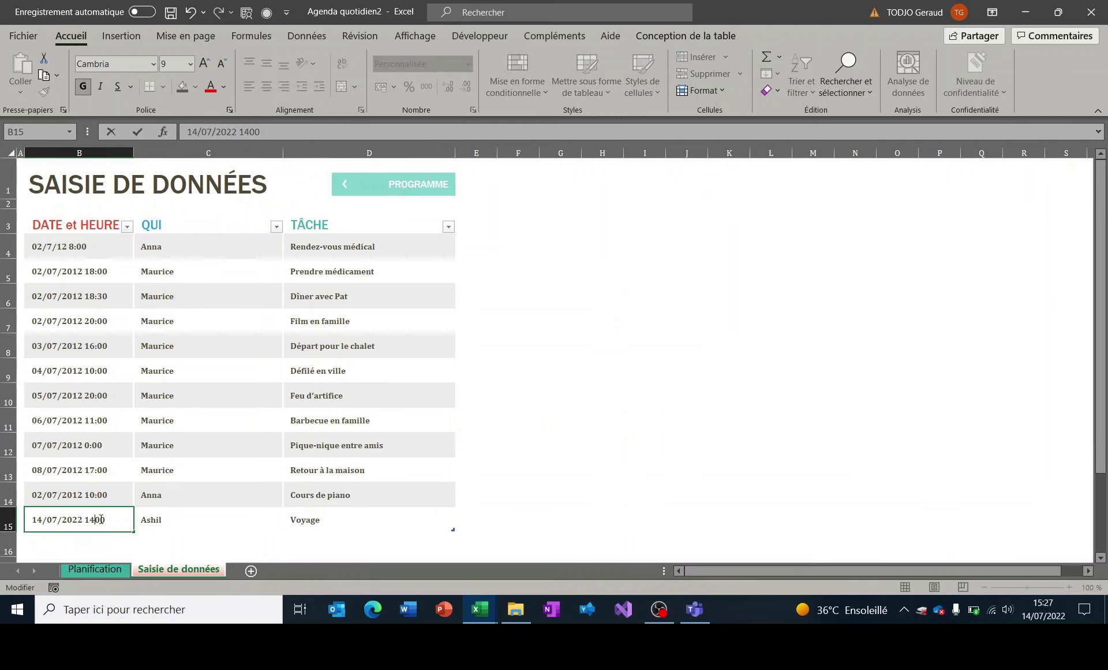
{"action": "key", "text": "BackSpace"}
{"action": "type", "text": ":"}
{"action": "key", "text": "Return"}
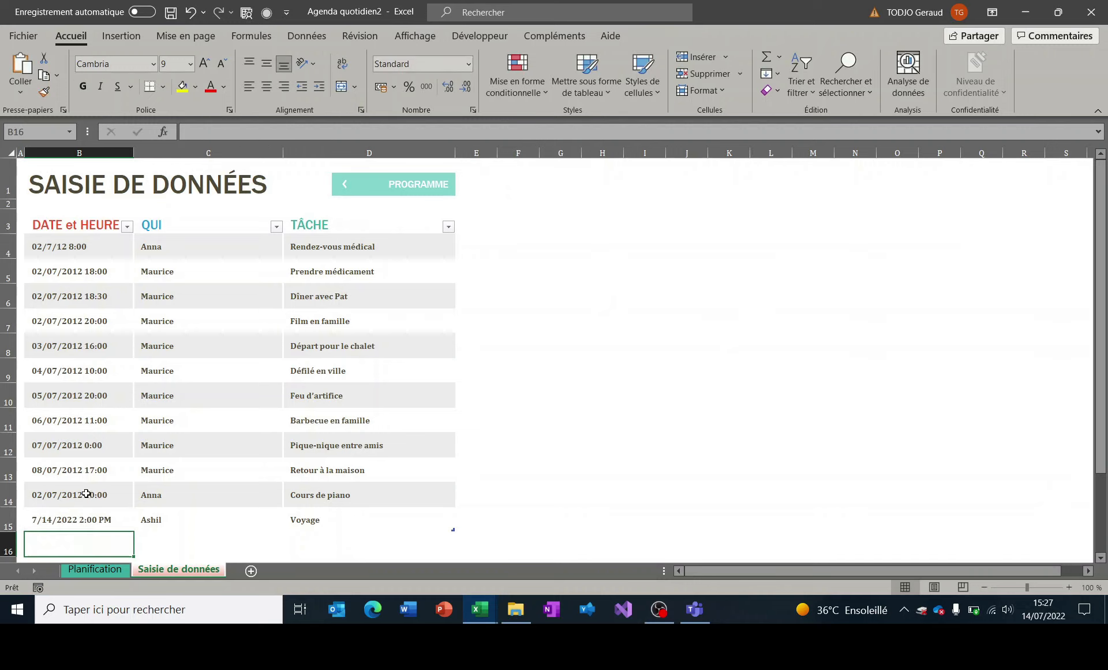
Step: Copy the date format of B14 onto the Voyage date in B15 and show the weekly schedule
{"action": "left_click", "coordinate": [86, 494]}
{"action": "left_click", "coordinate": [43, 92]}
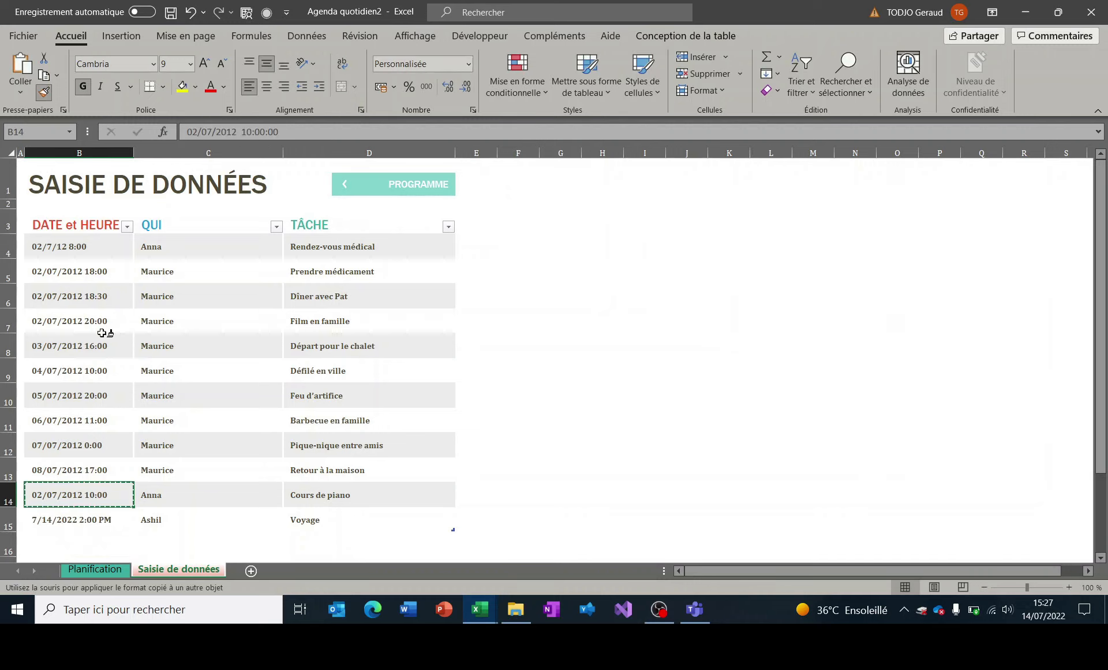
{"action": "left_click", "coordinate": [76, 528]}
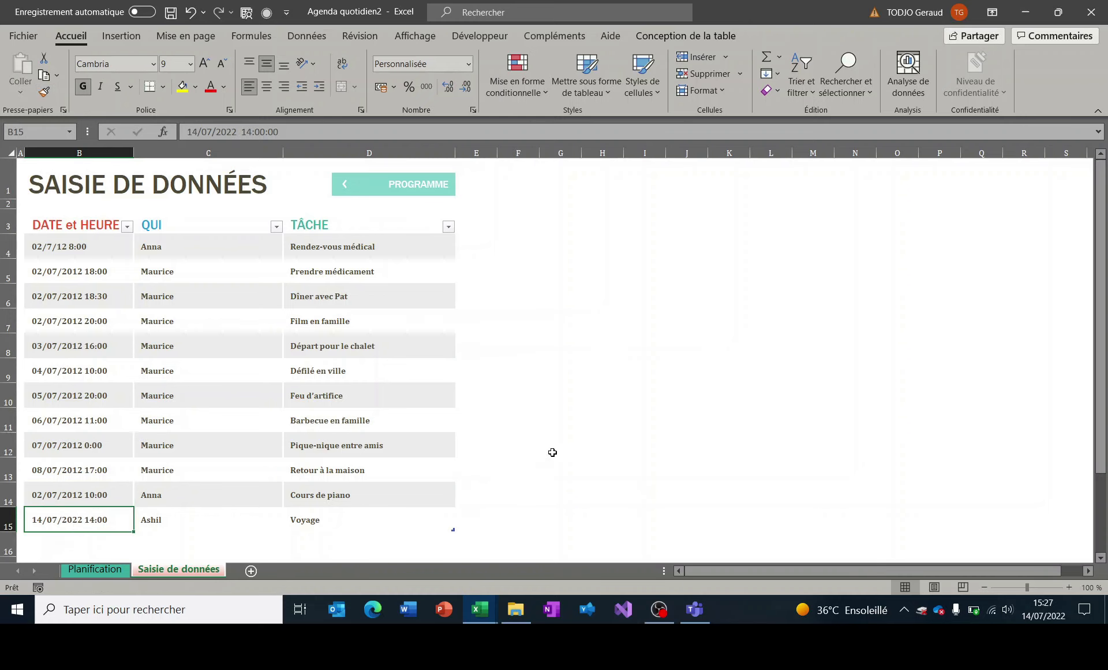
{"action": "left_click", "coordinate": [401, 186]}
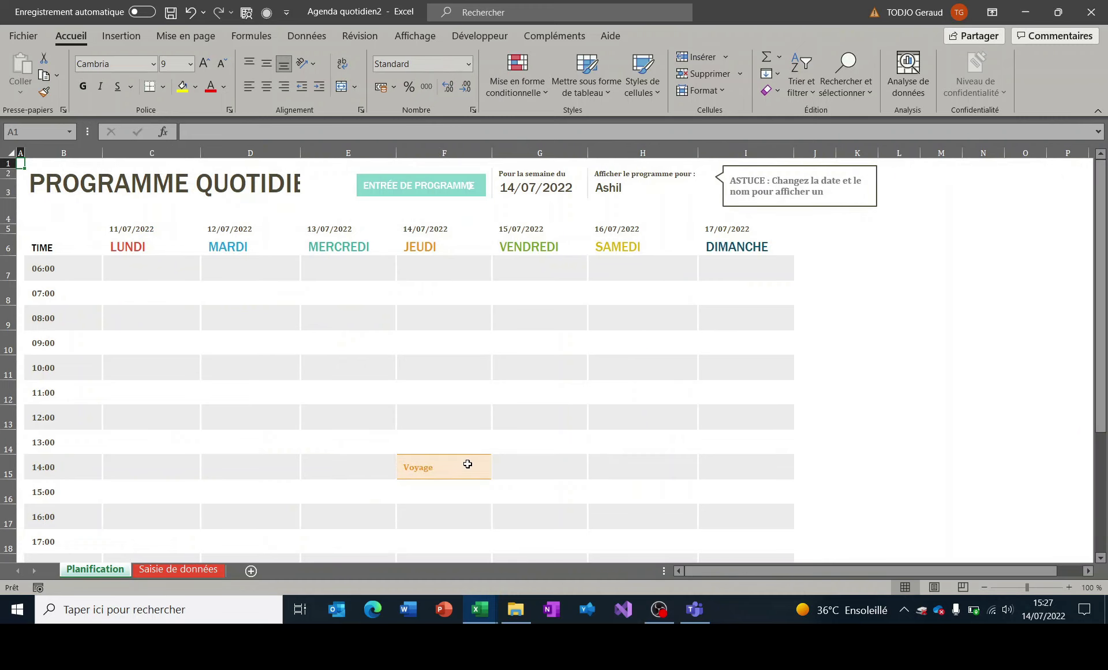
Step: Return to Saisie de données and enter 13/07/2022 12:00 as a new entry's date and time in B16
{"action": "left_click", "coordinate": [420, 194]}
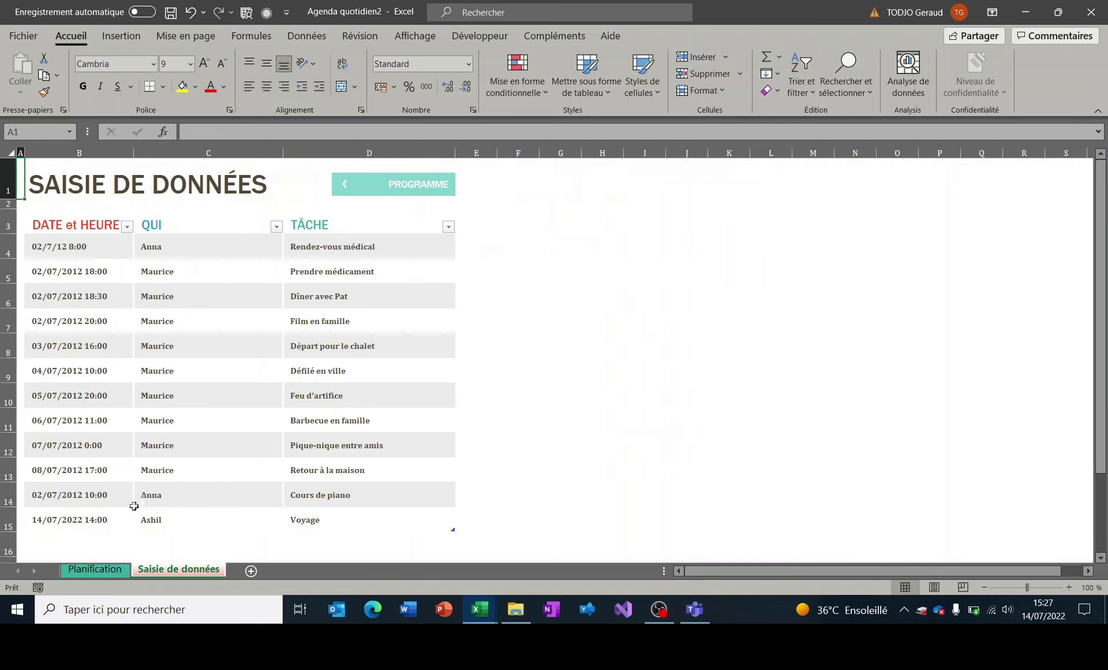
{"action": "left_click", "coordinate": [99, 528]}
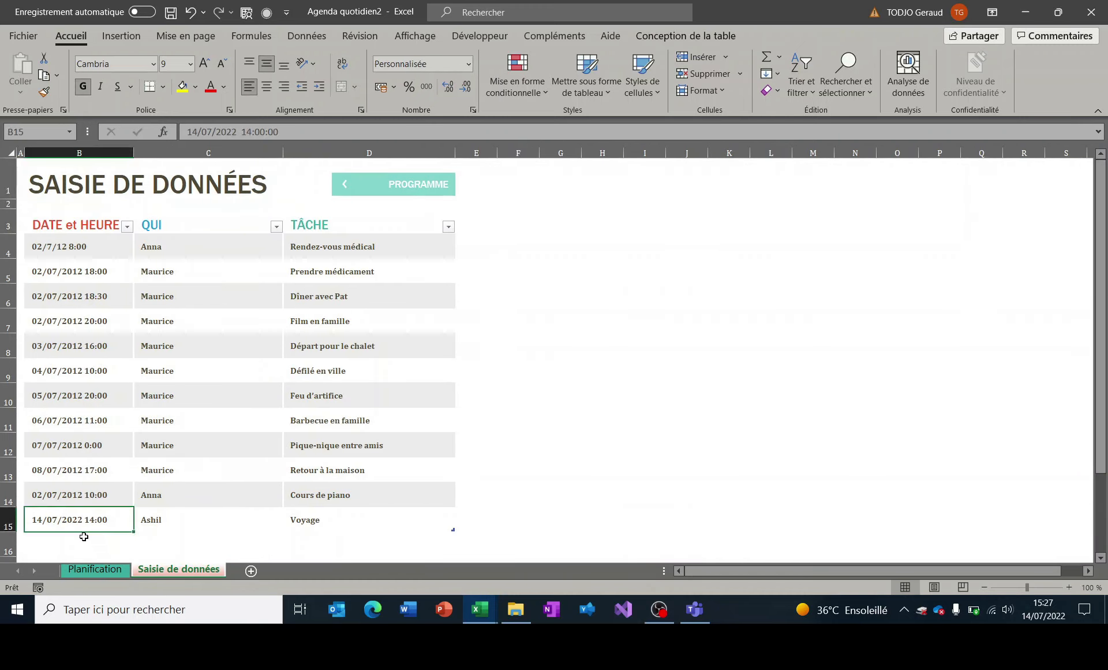
{"action": "left_click", "coordinate": [83, 536]}
{"action": "type", "text": "13"}
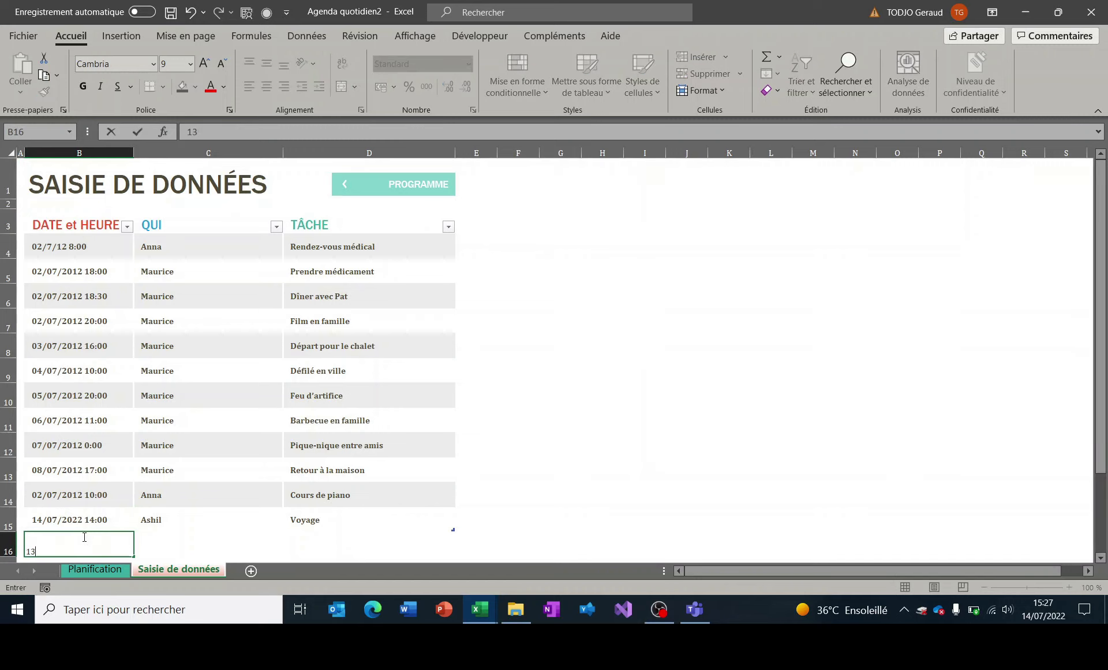
{"action": "type", "text": "/07/2022 12:00"}
{"action": "key", "text": "Tab"}
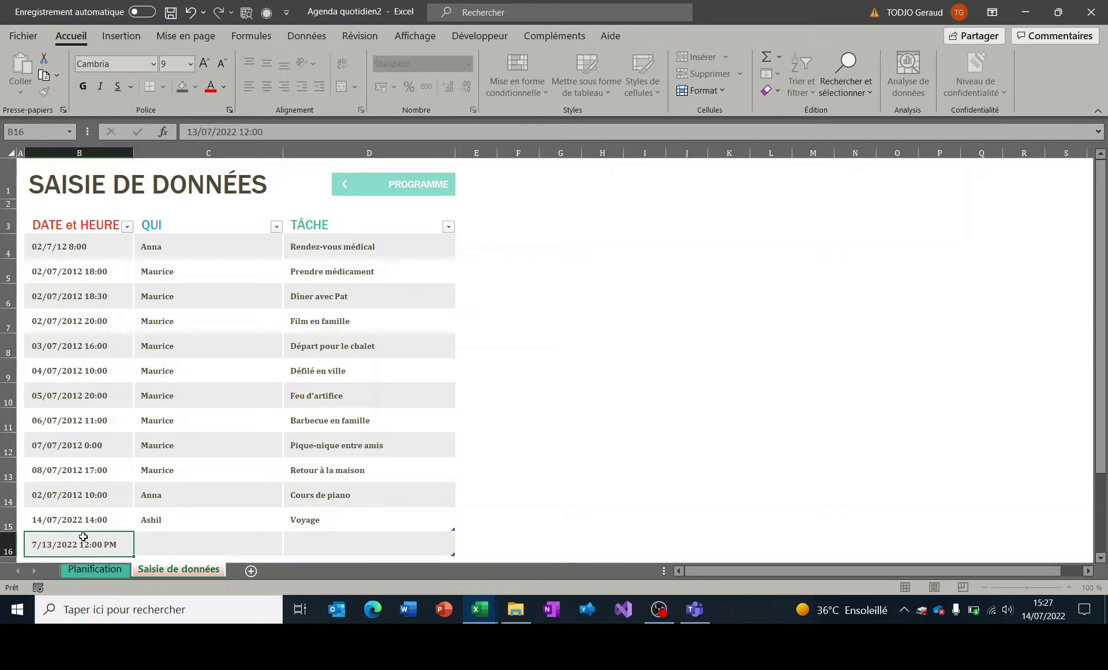
Step: Complete row 16 with the same person as the Voyage entry and the task Déménagement, and show the weekly schedule
{"action": "type", "text": "As"}
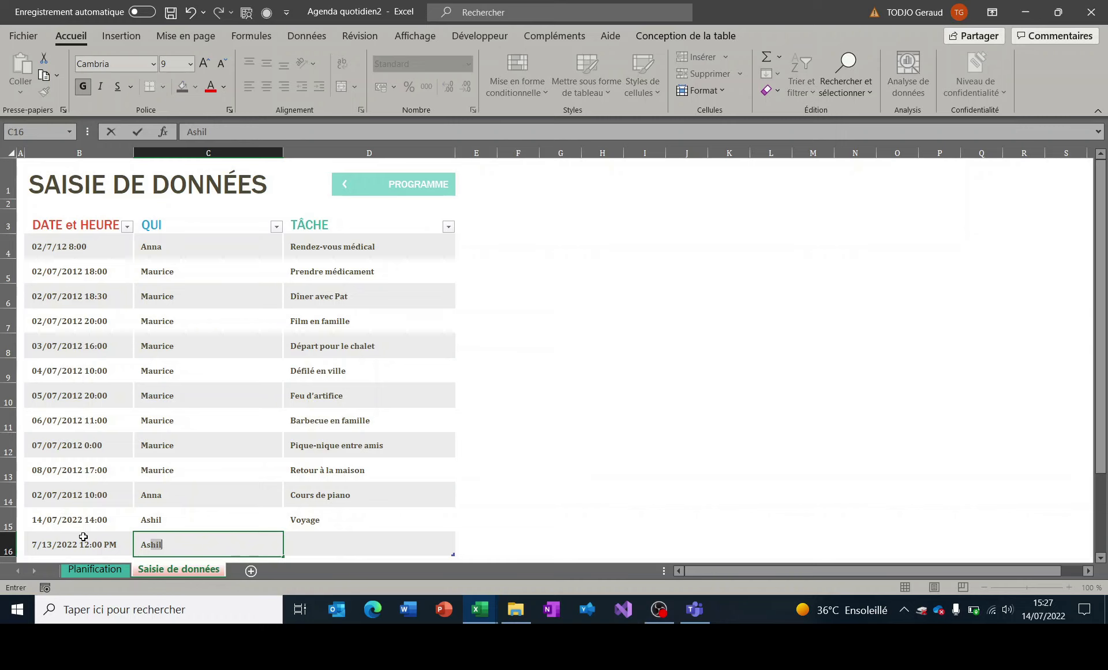
{"action": "key", "text": "Tab"}
{"action": "type", "text": "Déménagement"}
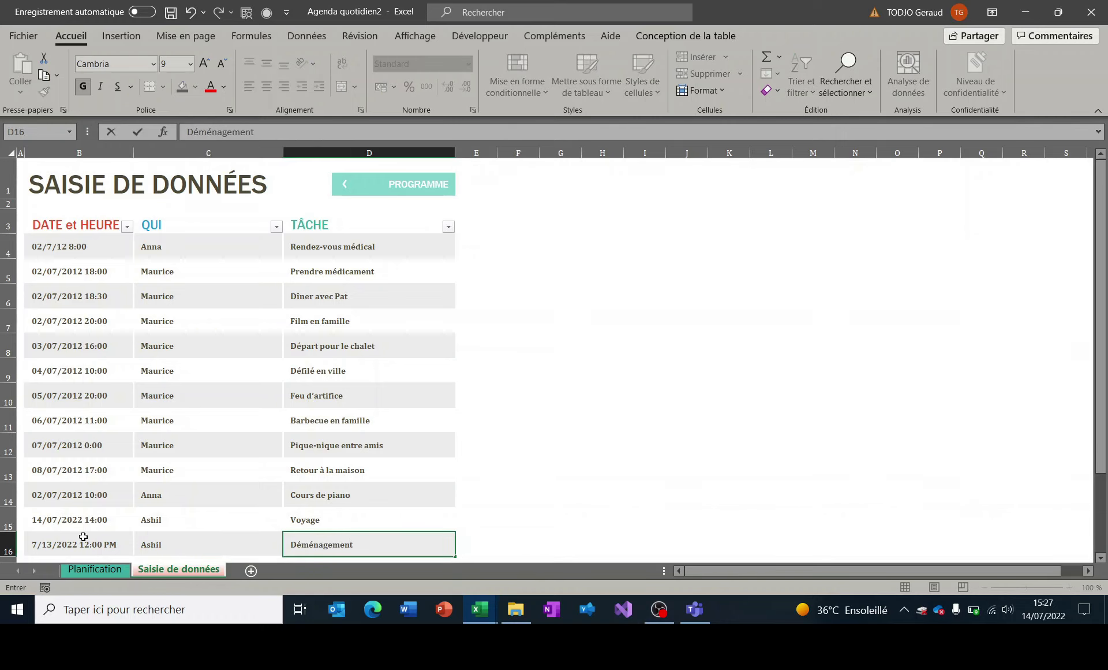
{"action": "key", "text": "Return"}
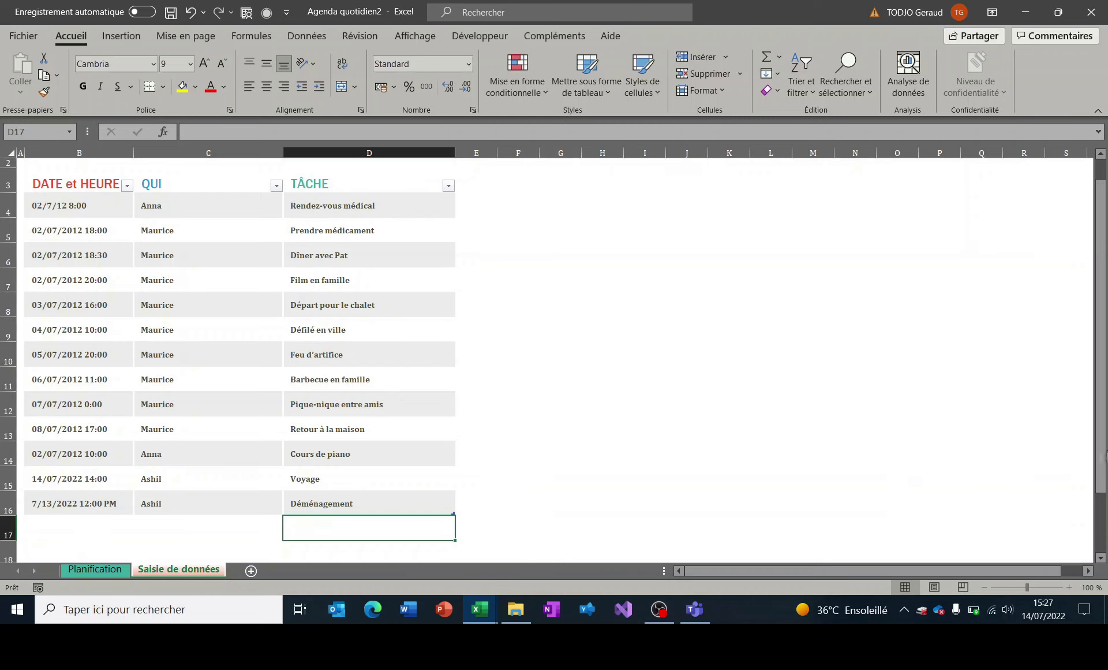
{"action": "scroll", "coordinate": [1104, 407], "scroll_direction": "up", "scroll_amount": 1}
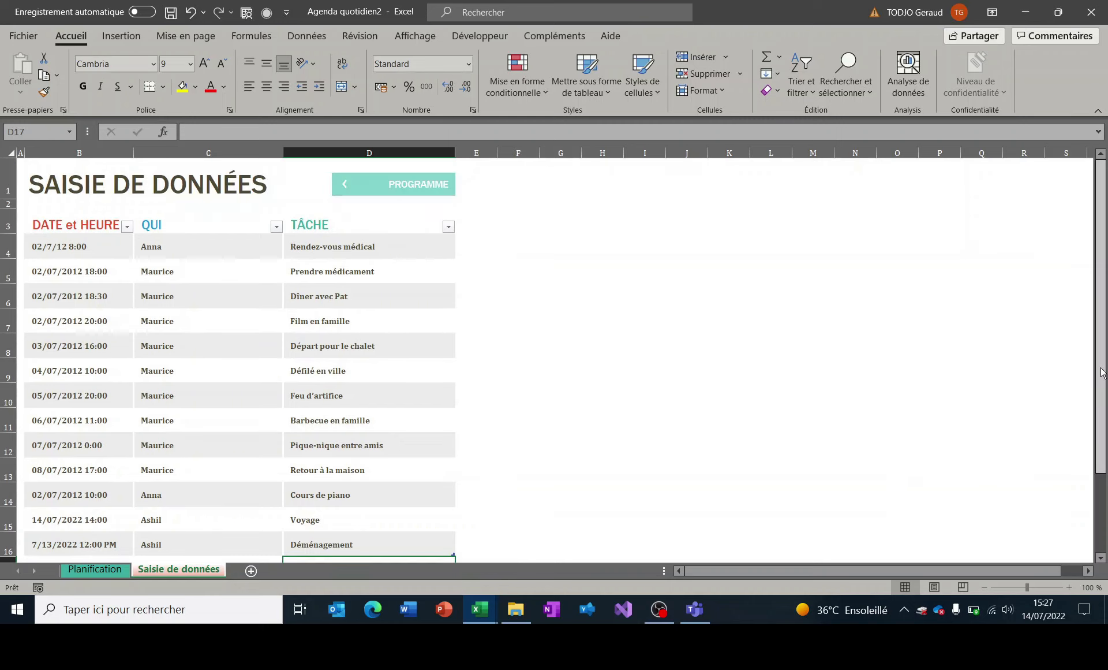
{"action": "left_click", "coordinate": [427, 186]}
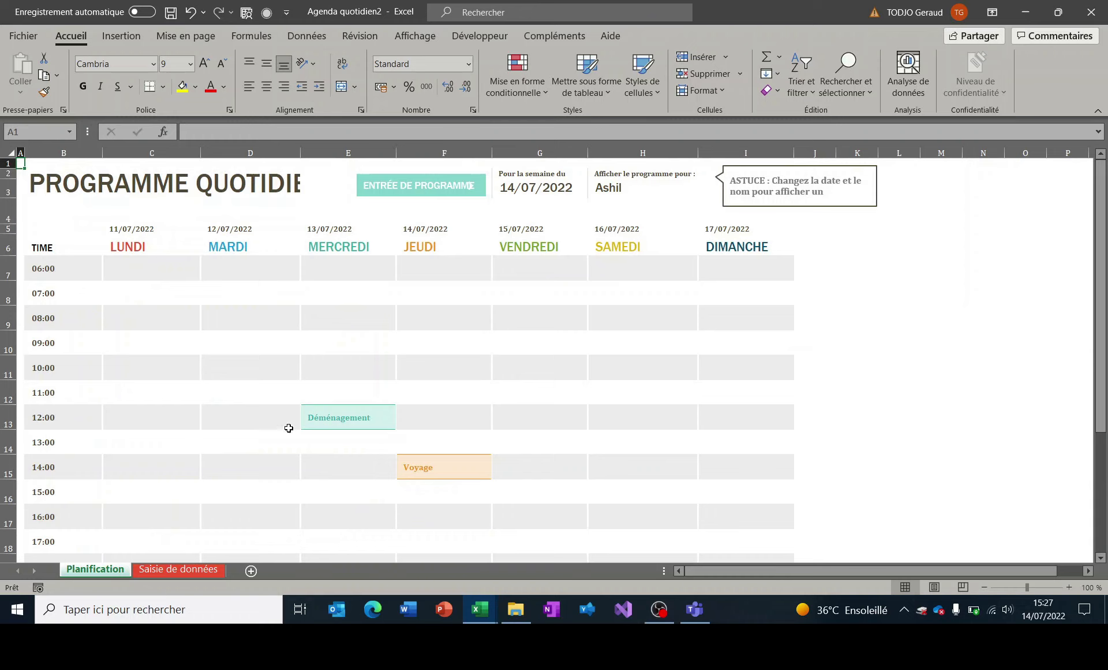
Step: Change the first TIME slot in B7 to 06:30 and the third in B9 to 07:30
{"action": "left_click", "coordinate": [67, 273]}
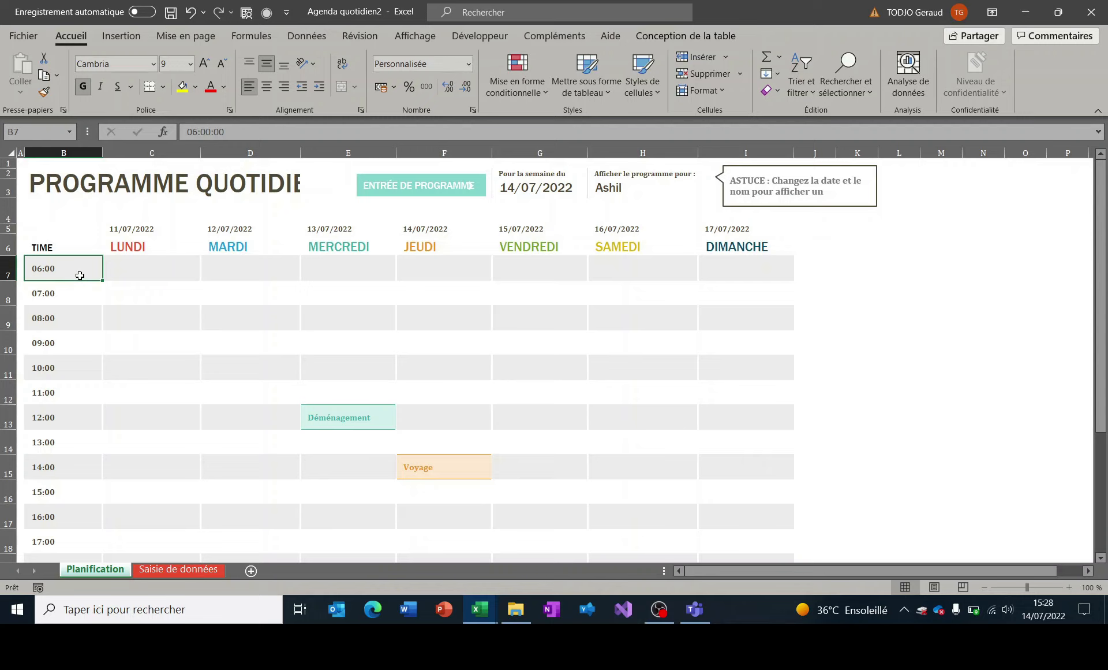
{"action": "type", "text": "0"}
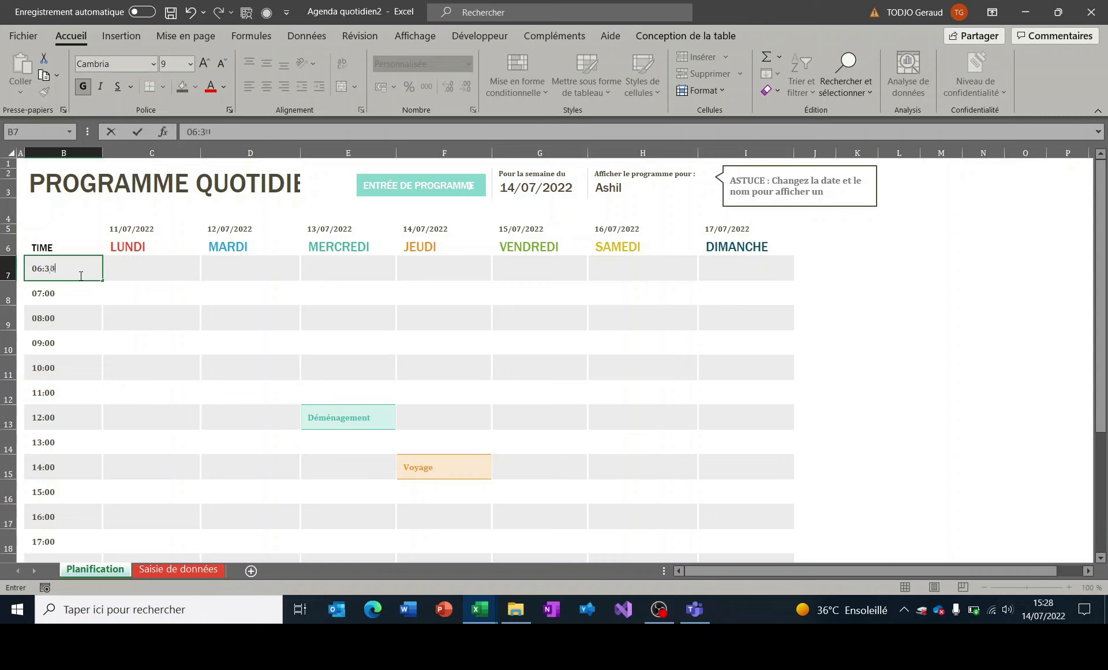
{"action": "key", "text": "Return"}
{"action": "key", "text": "Return"}
{"action": "type", "text": "07:3"}
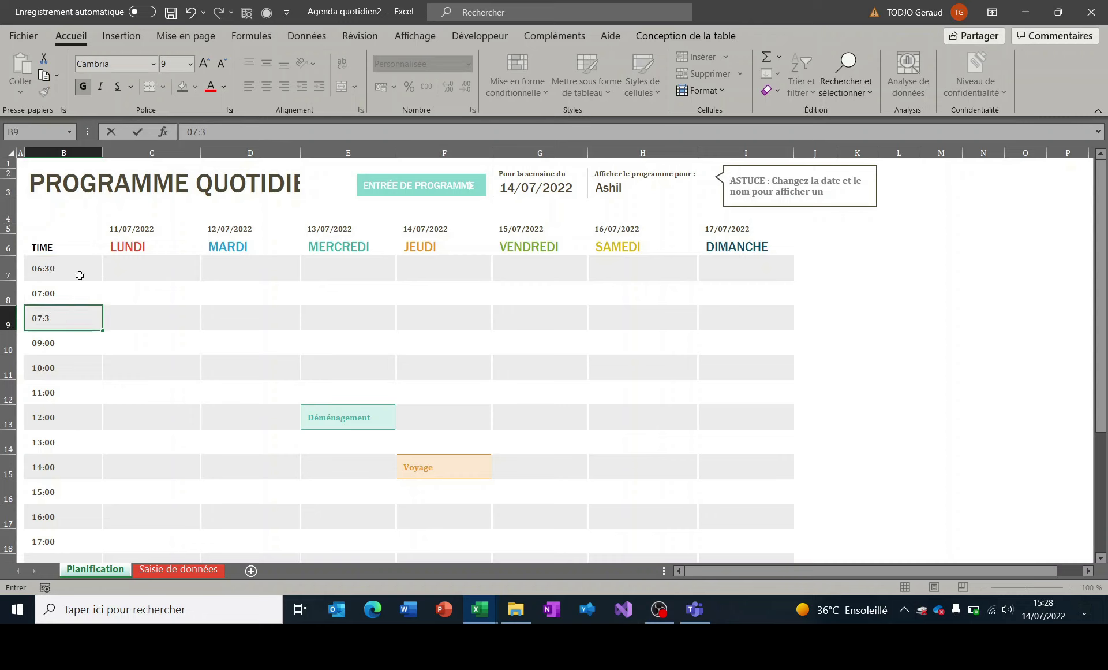
{"action": "key", "text": "Return"}
Step: Extend the half-hour series from B7:B9 down the TIME column to row 23
{"action": "left_click_drag", "start_coordinate": [79, 275], "coordinate": [94, 317]}
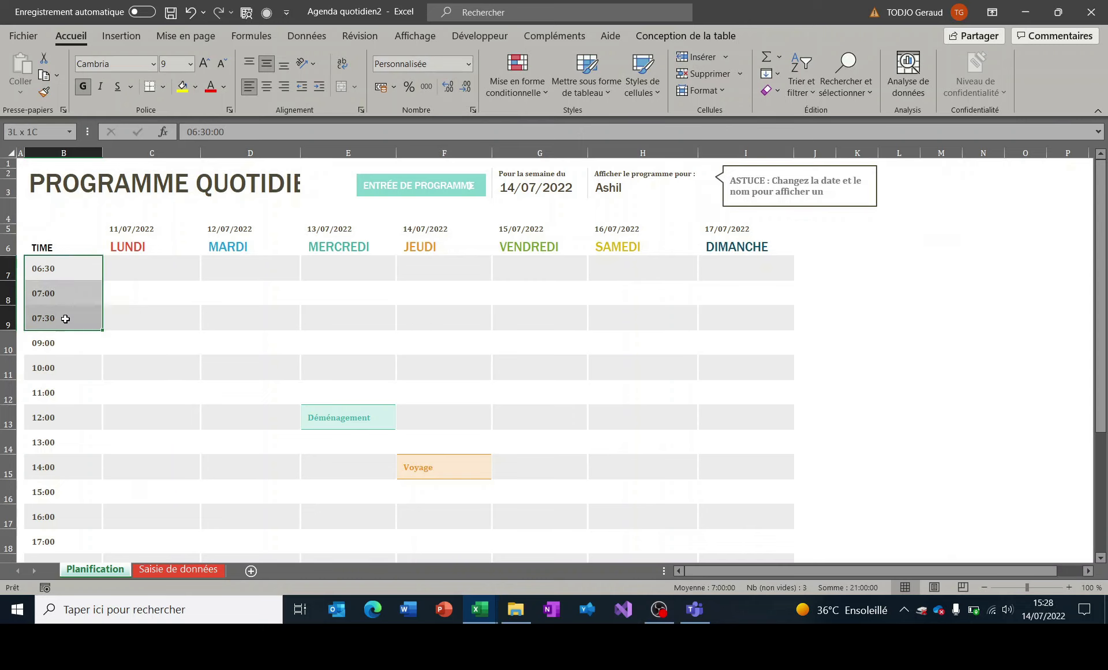
{"action": "left_click_drag", "start_coordinate": [105, 459], "coordinate": [82, 480]}
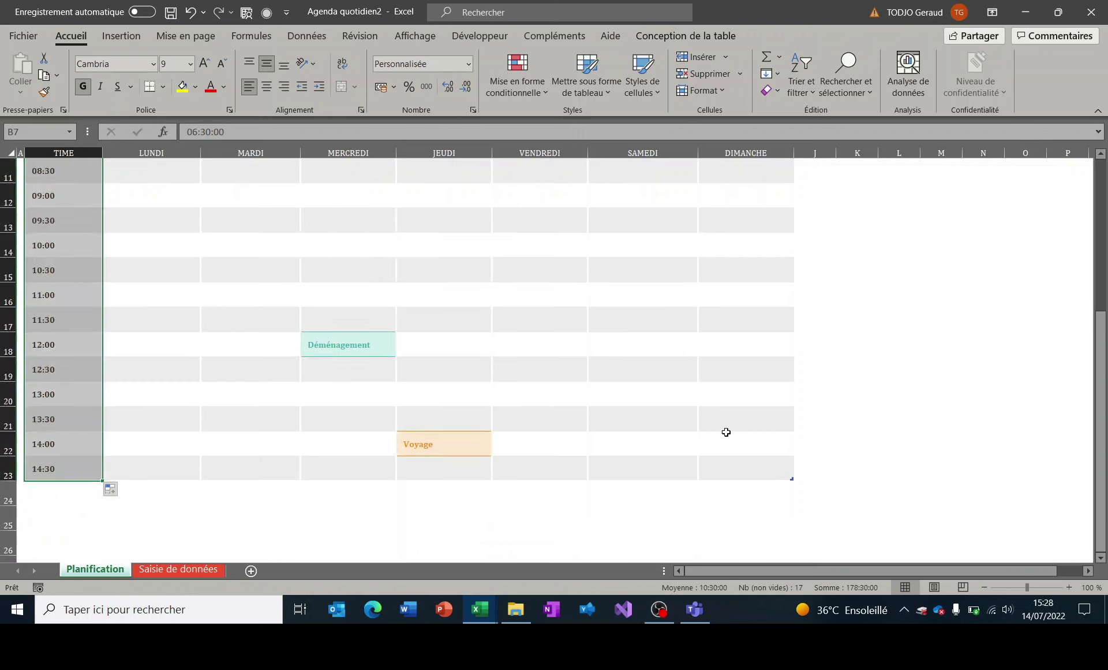
{"action": "left_click_drag", "start_coordinate": [1100, 407], "coordinate": [1107, 251]}
{"action": "left_click", "coordinate": [574, 350]}
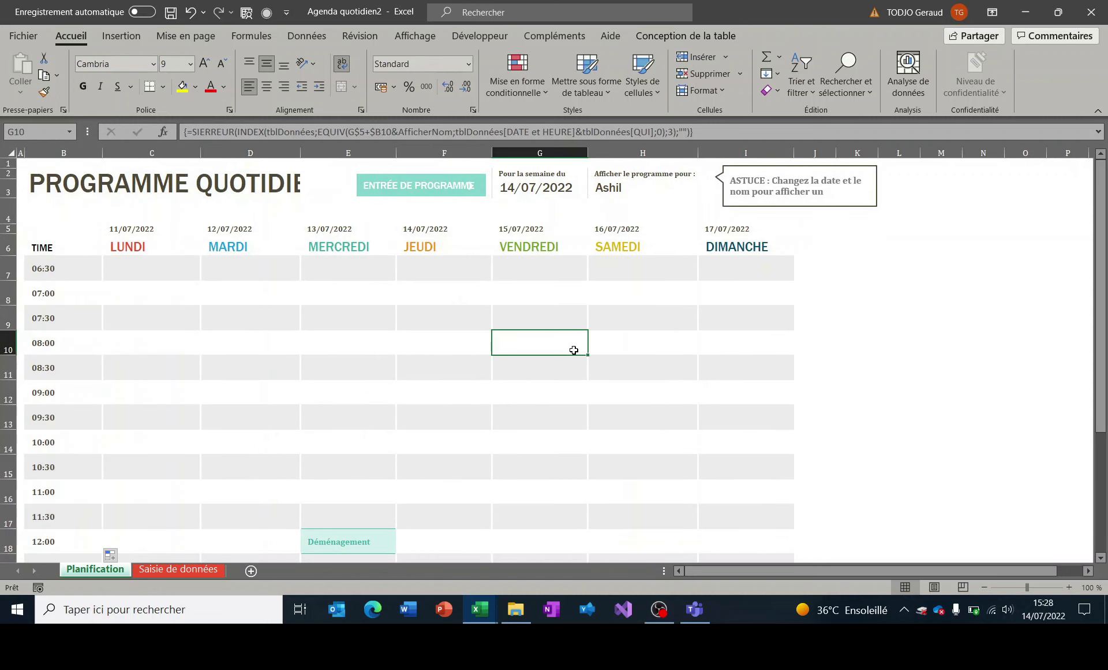
Step: Examine which people are available under Afficher le programme pour
{"action": "left_click", "coordinate": [677, 193]}
{"action": "left_click", "coordinate": [705, 190]}
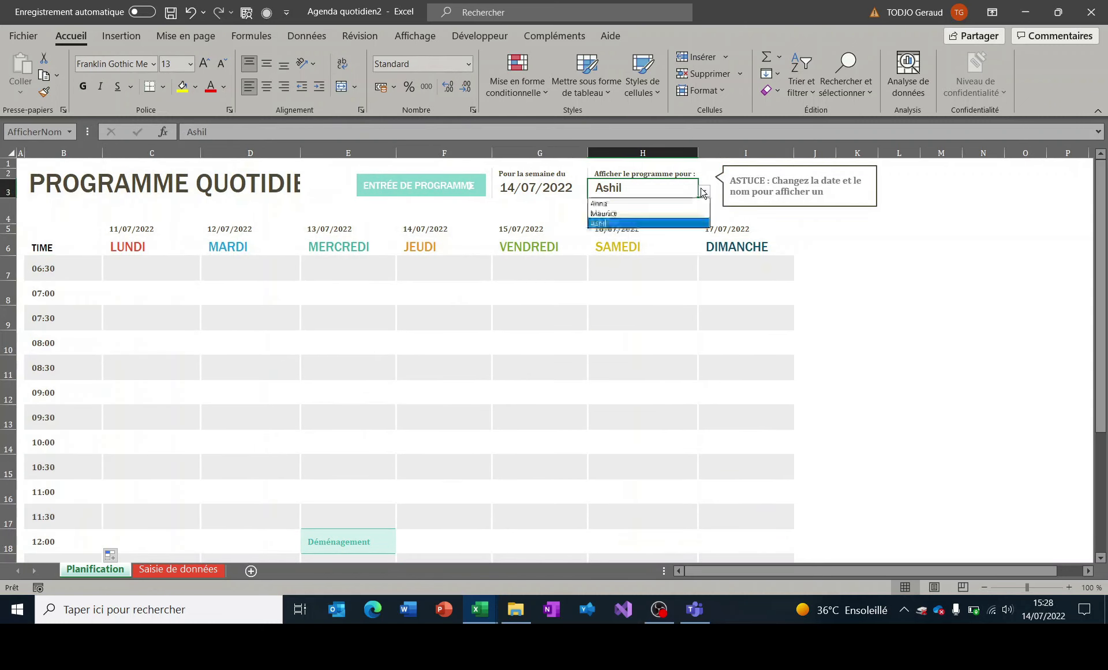
{"action": "key", "text": "Escape"}
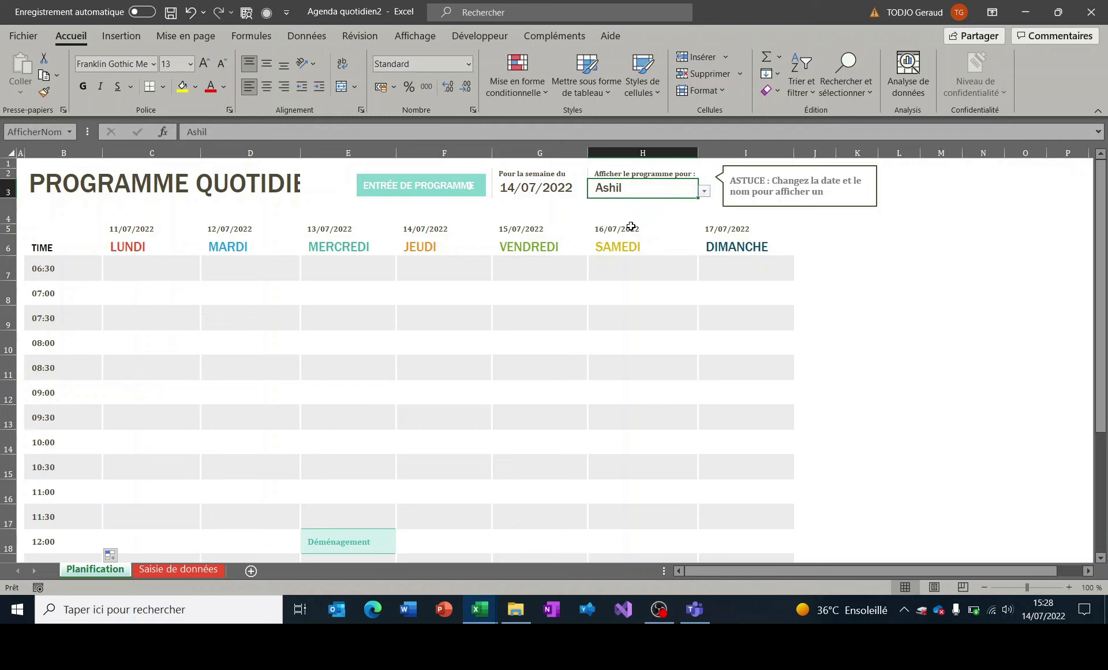
{"action": "left_click", "coordinate": [566, 357]}
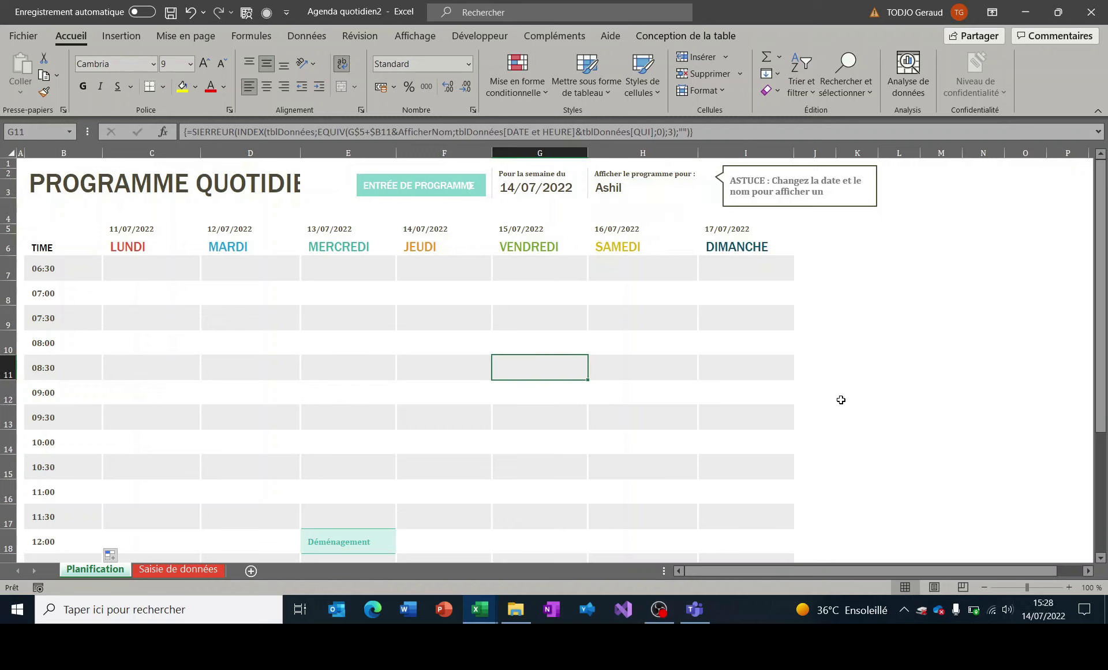